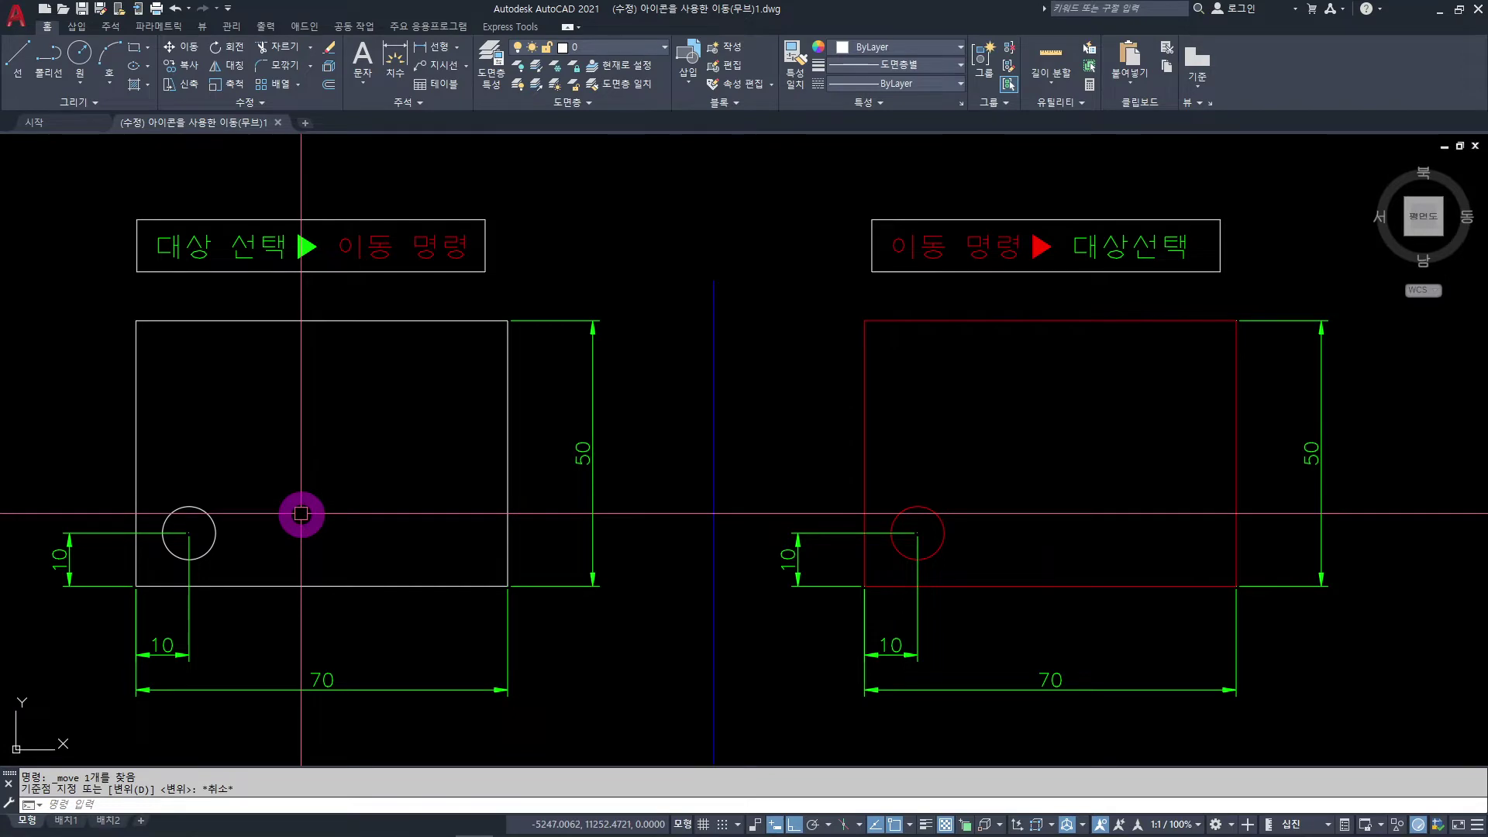
Select the white circle alone, and the white rectangle together with the circle, clearing each selection.
click(211, 540)
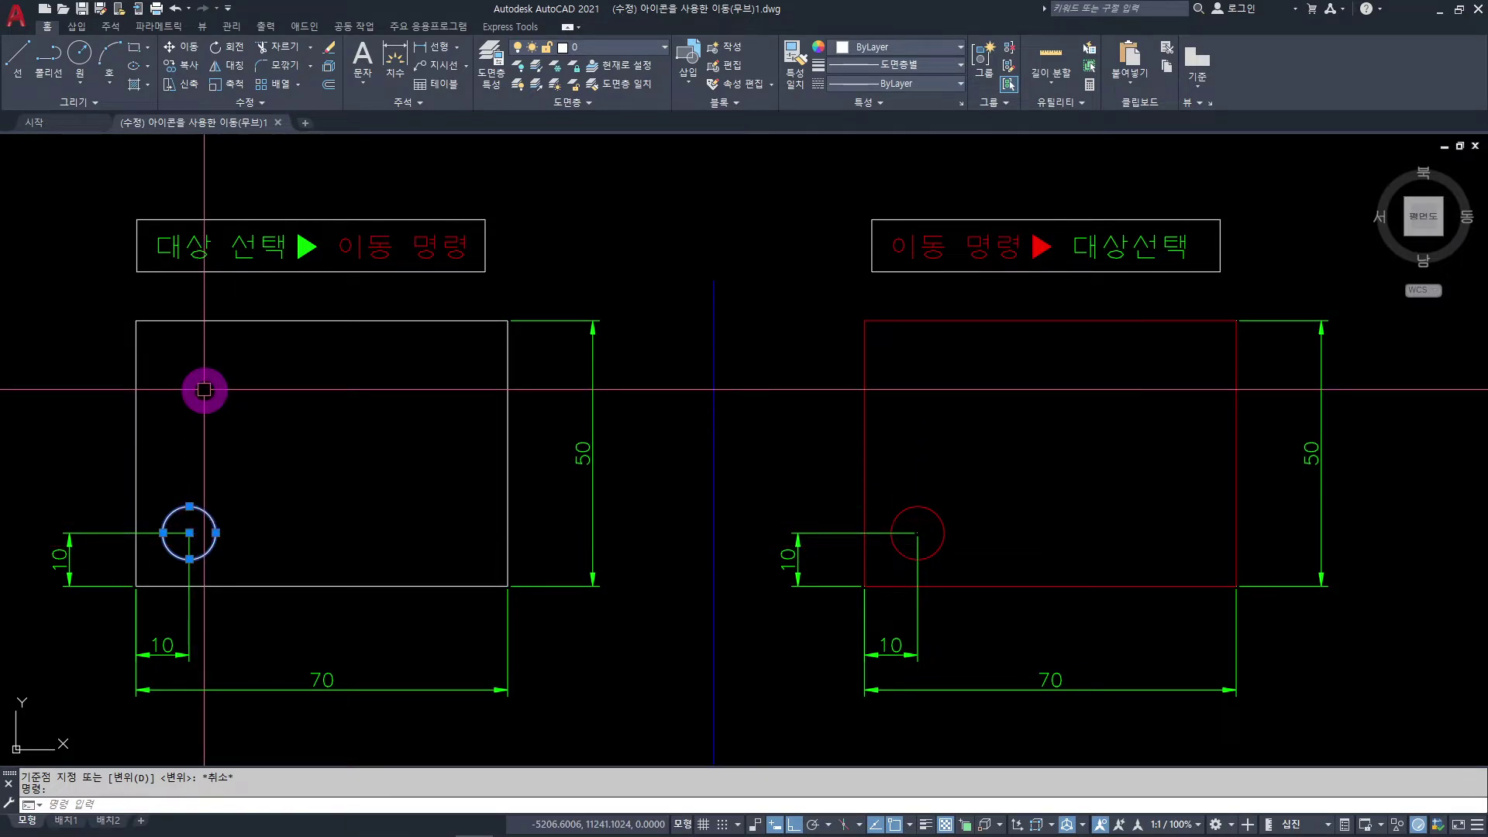
key(Escape)
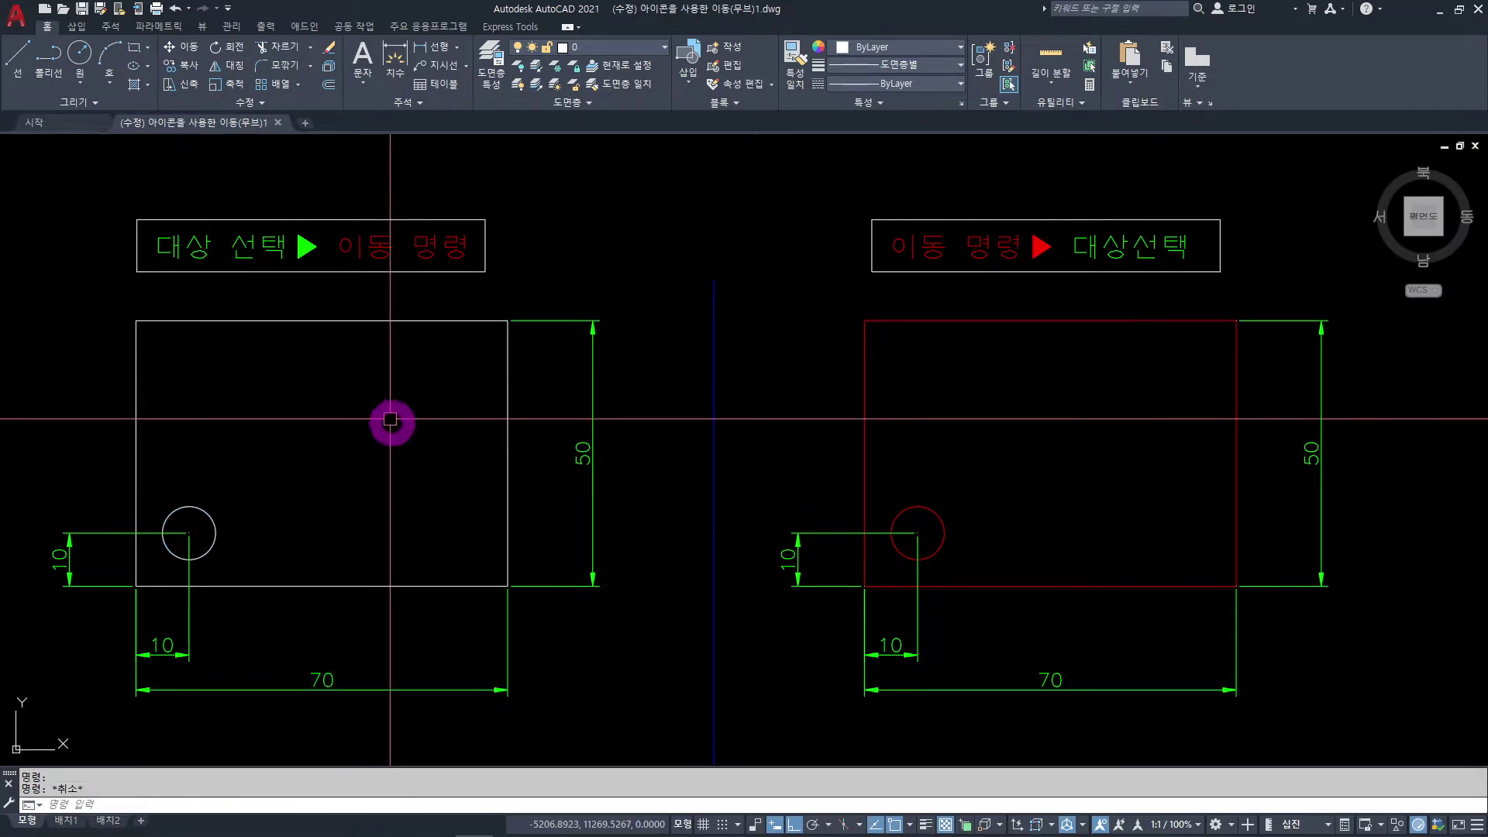
click(366, 320)
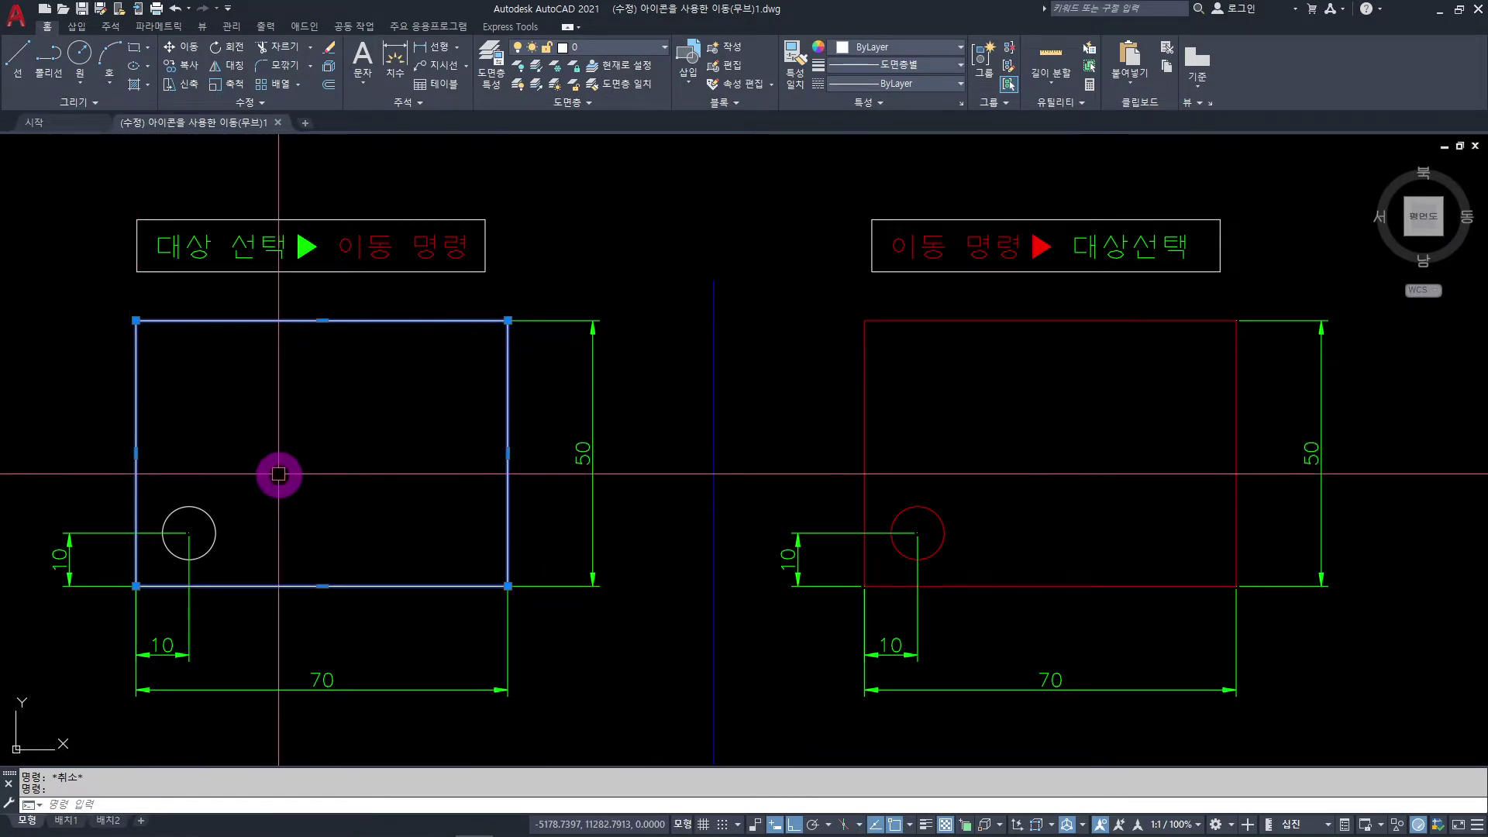
click(204, 512)
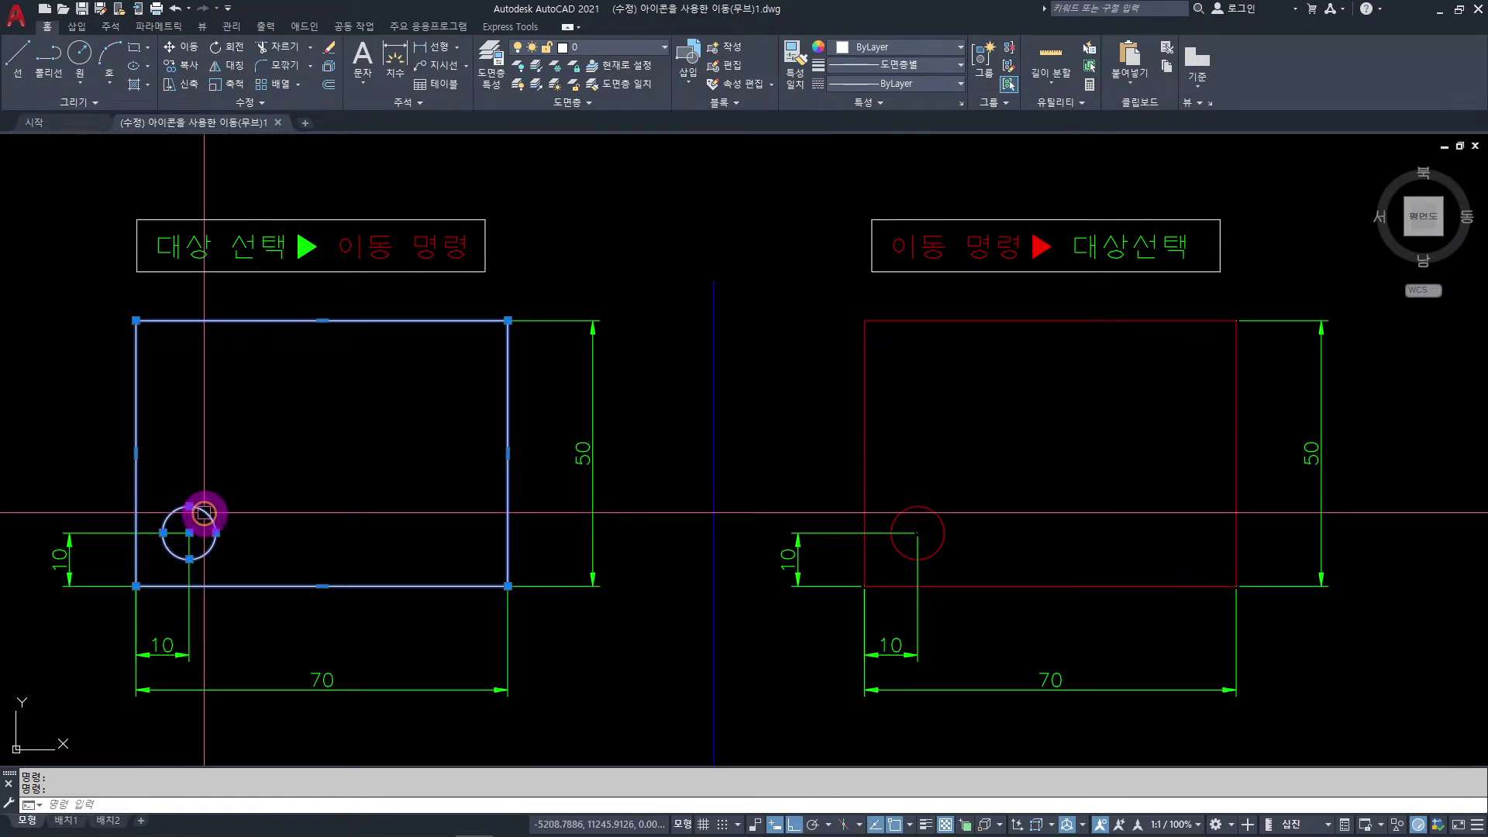
key(Escape)
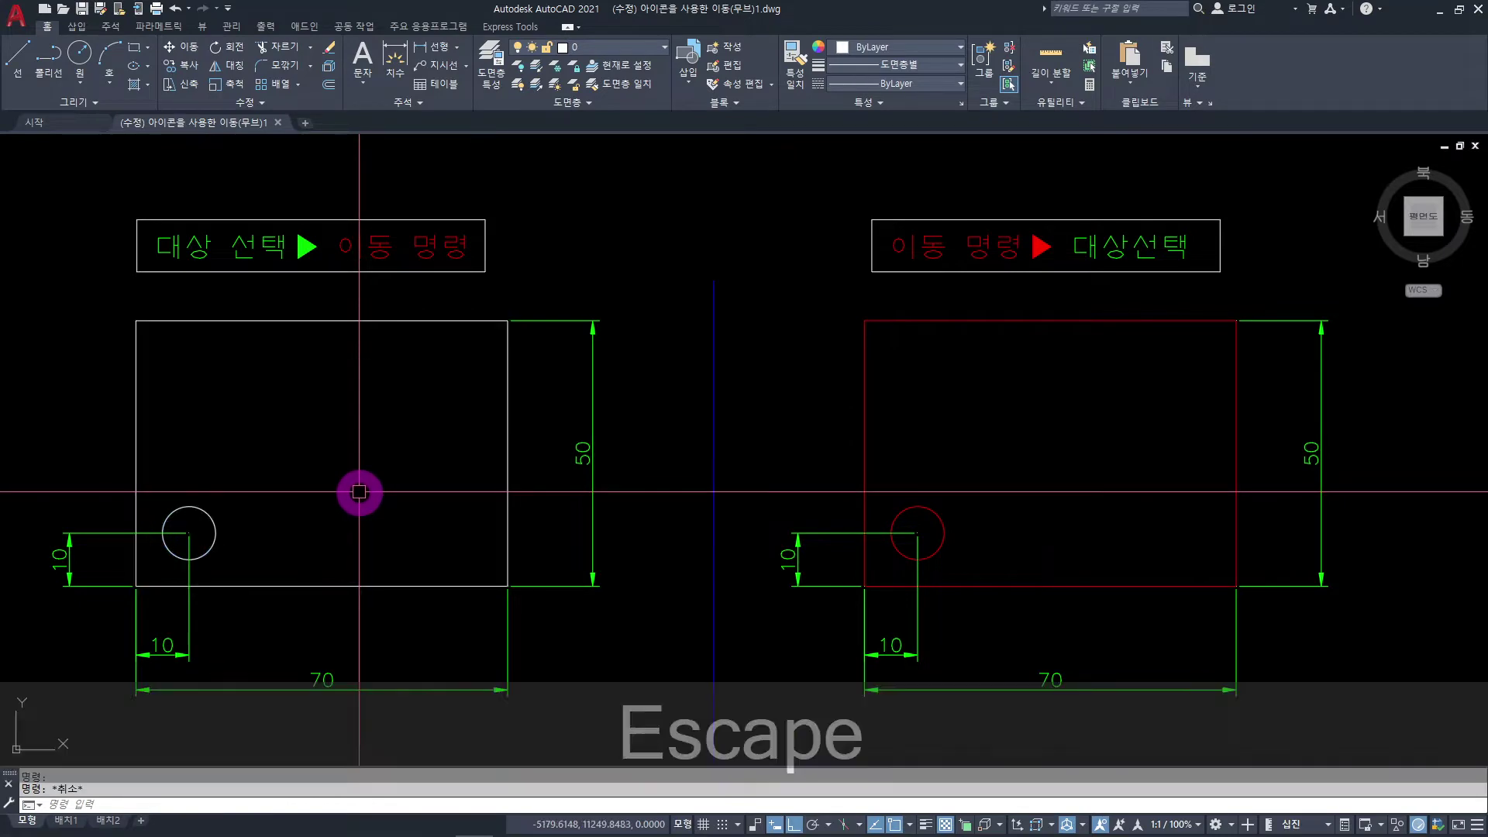
Select the white rectangle's 50 and 70 dimensions together and clear the selection.
click(582, 453)
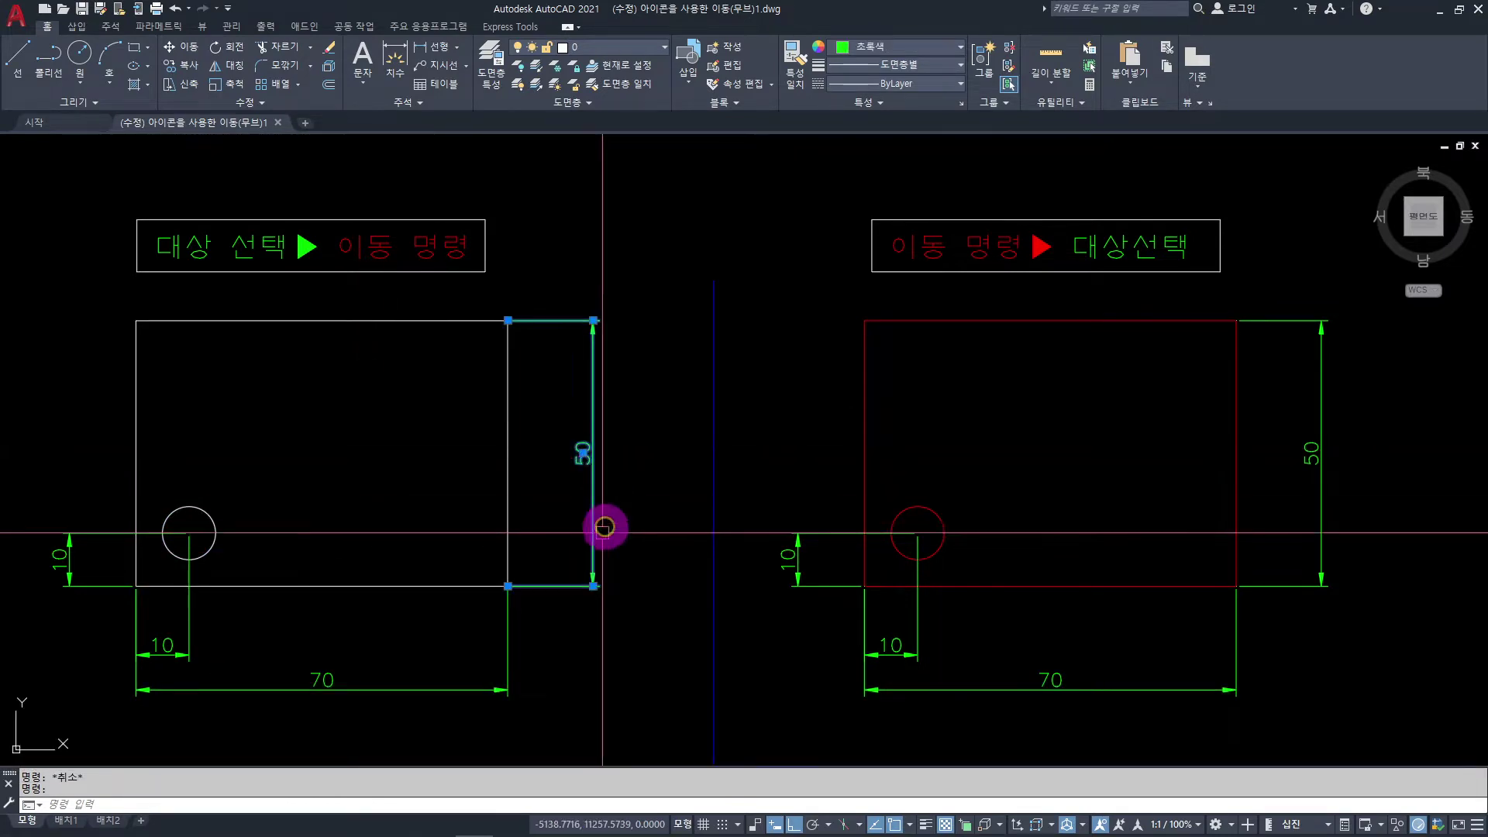
click(317, 682)
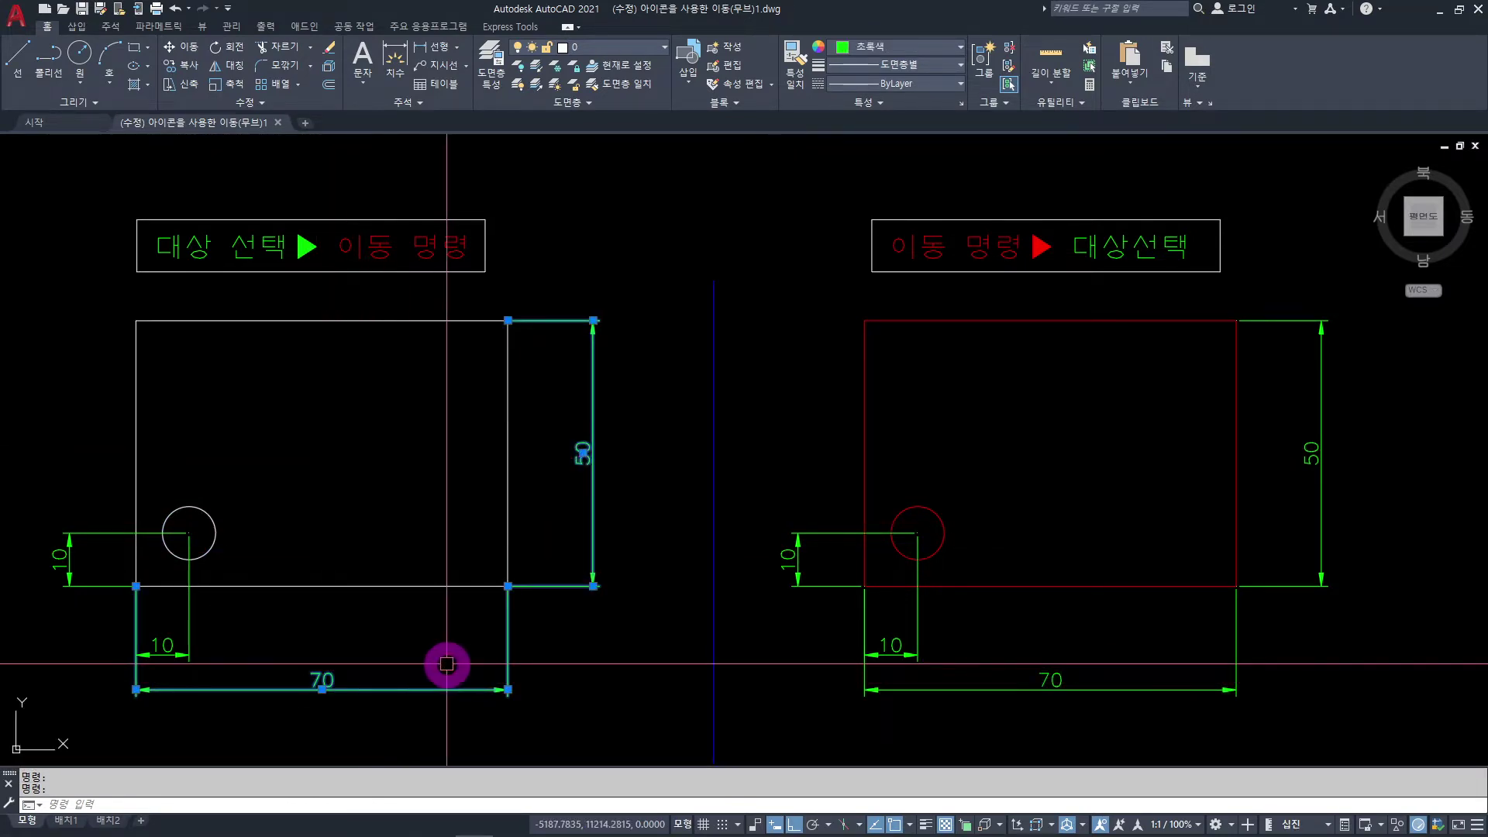
key(Escape)
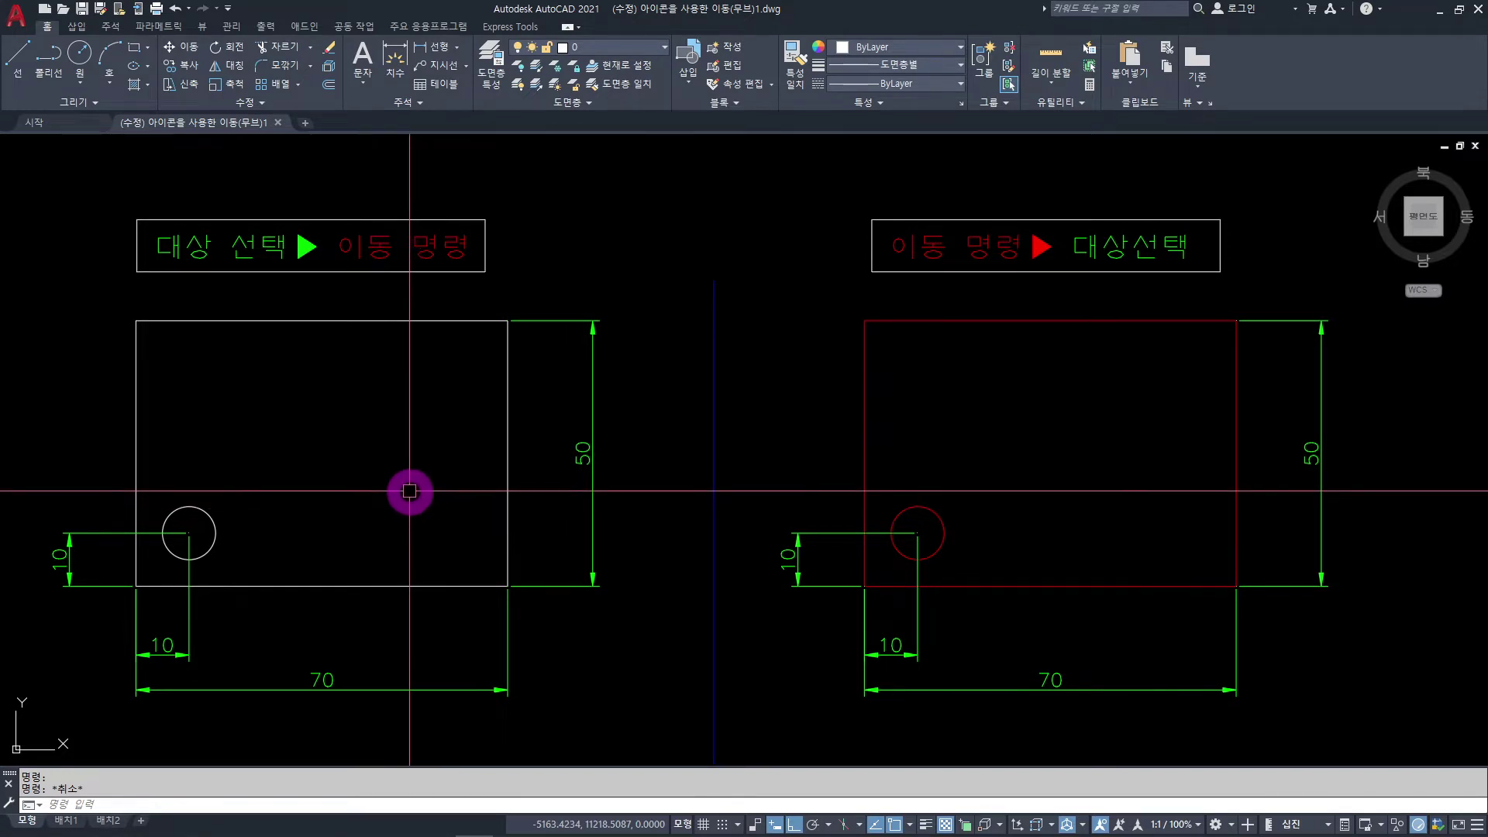
Select the whole white drawing with its dimensions and title box using a crossing window, and clear the selection.
click(656, 194)
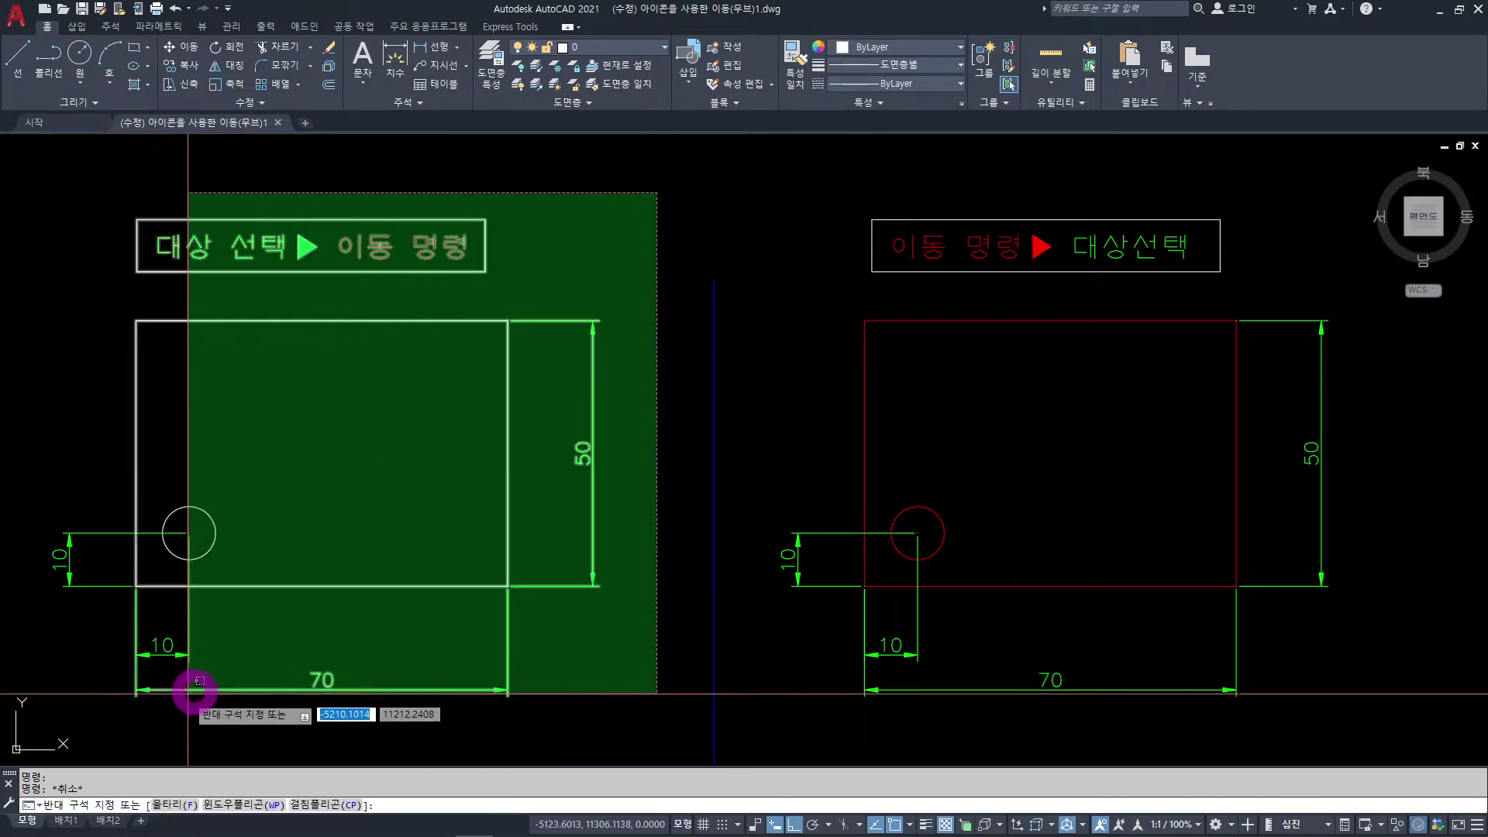
click(37, 730)
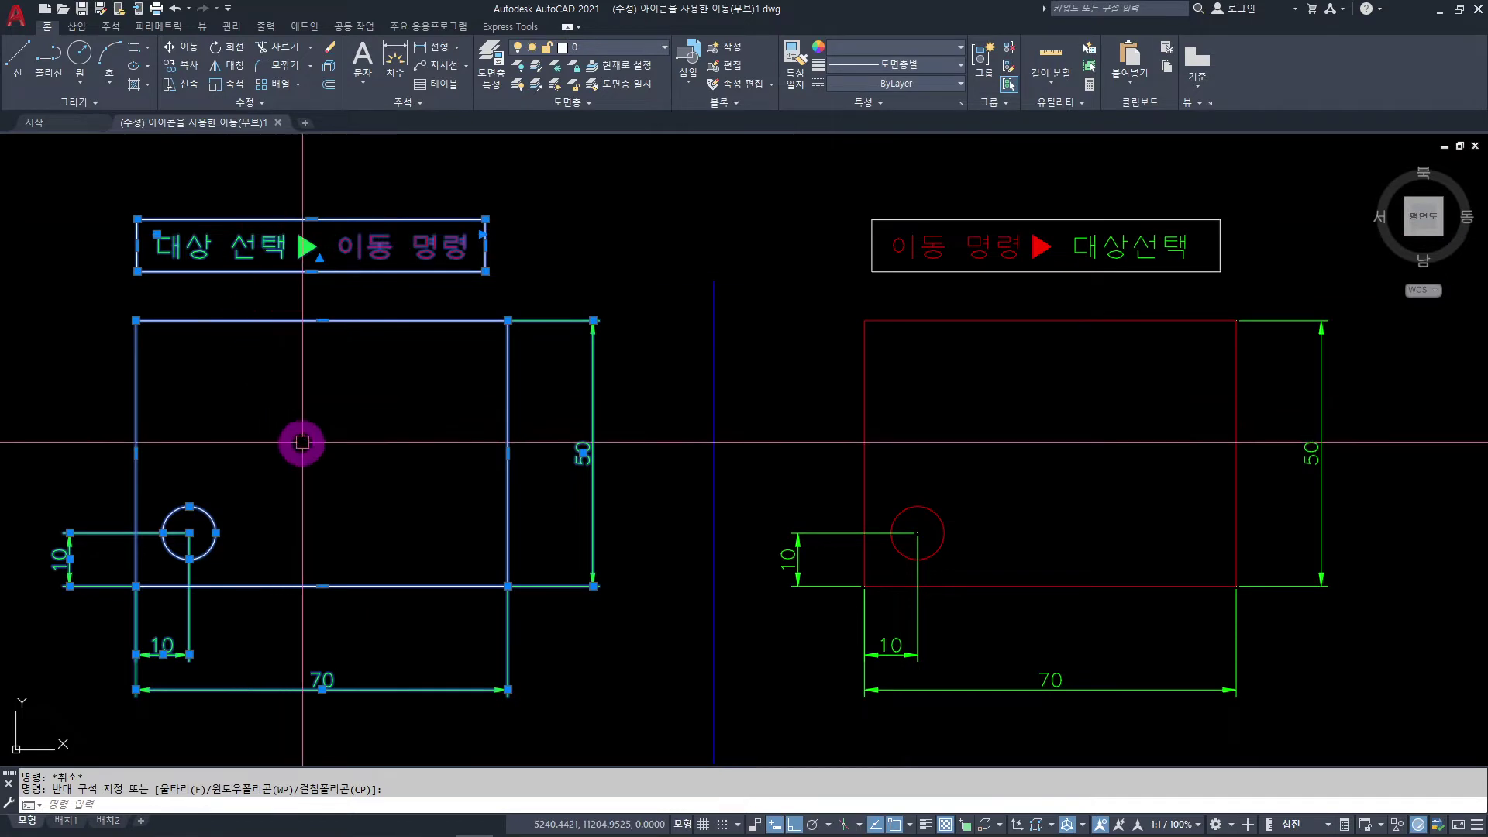
key(Escape)
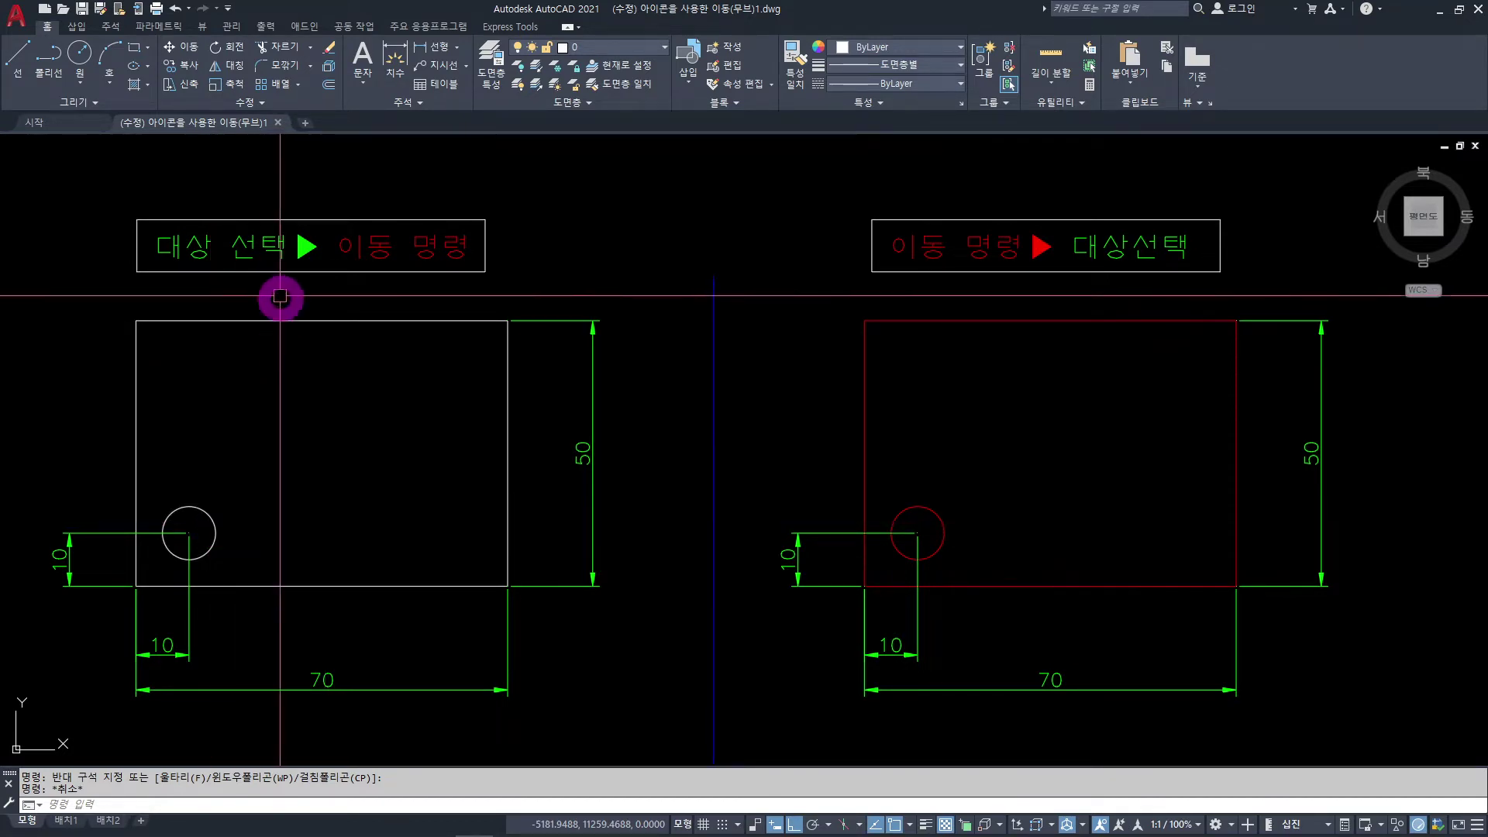
Try both selection orders for Move: the white circle selected beforehand, and the red circle picked after starting the command, cancelling each.
click(210, 518)
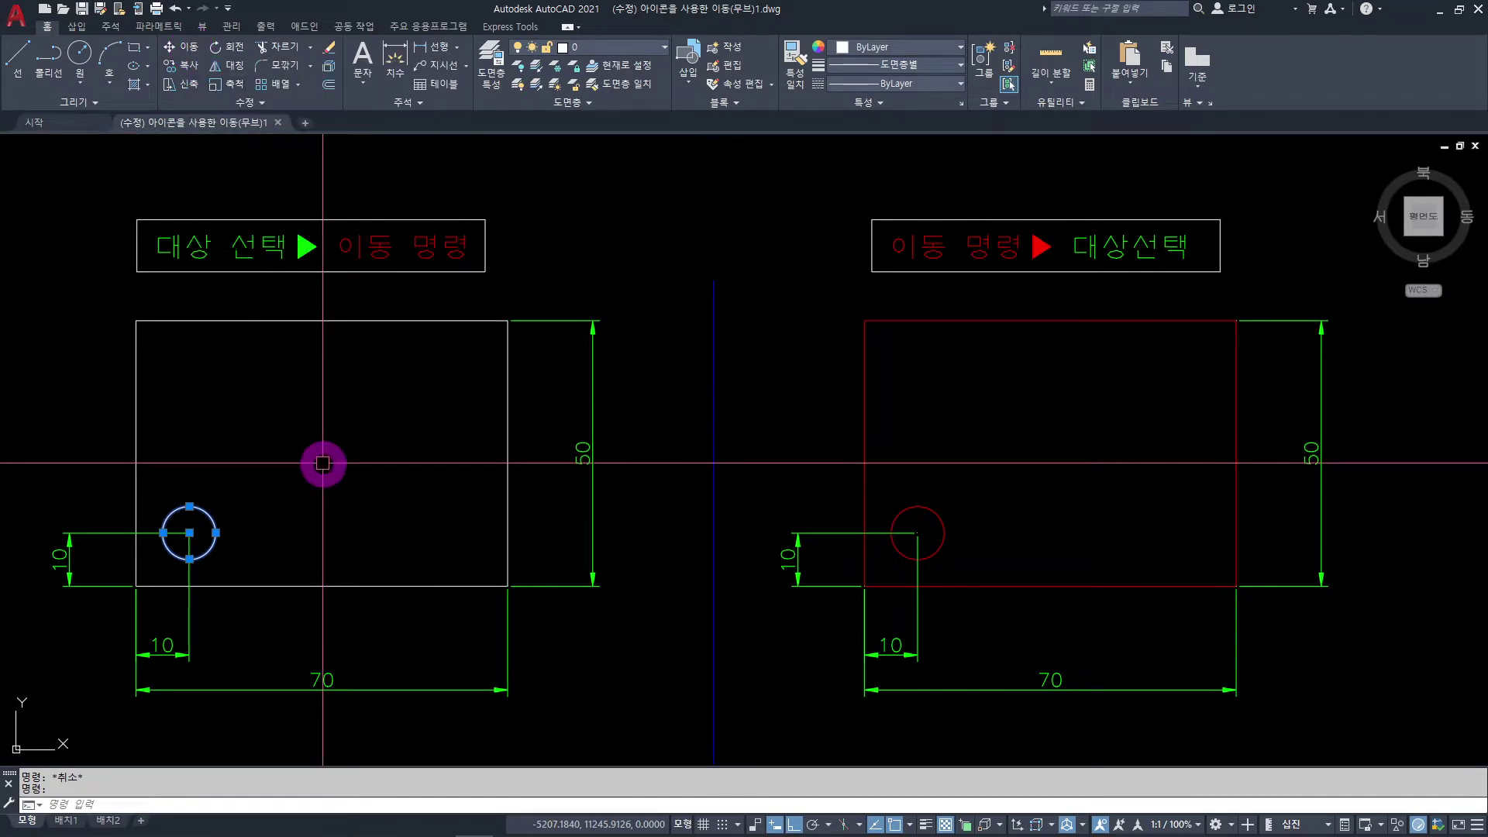
key(Escape)
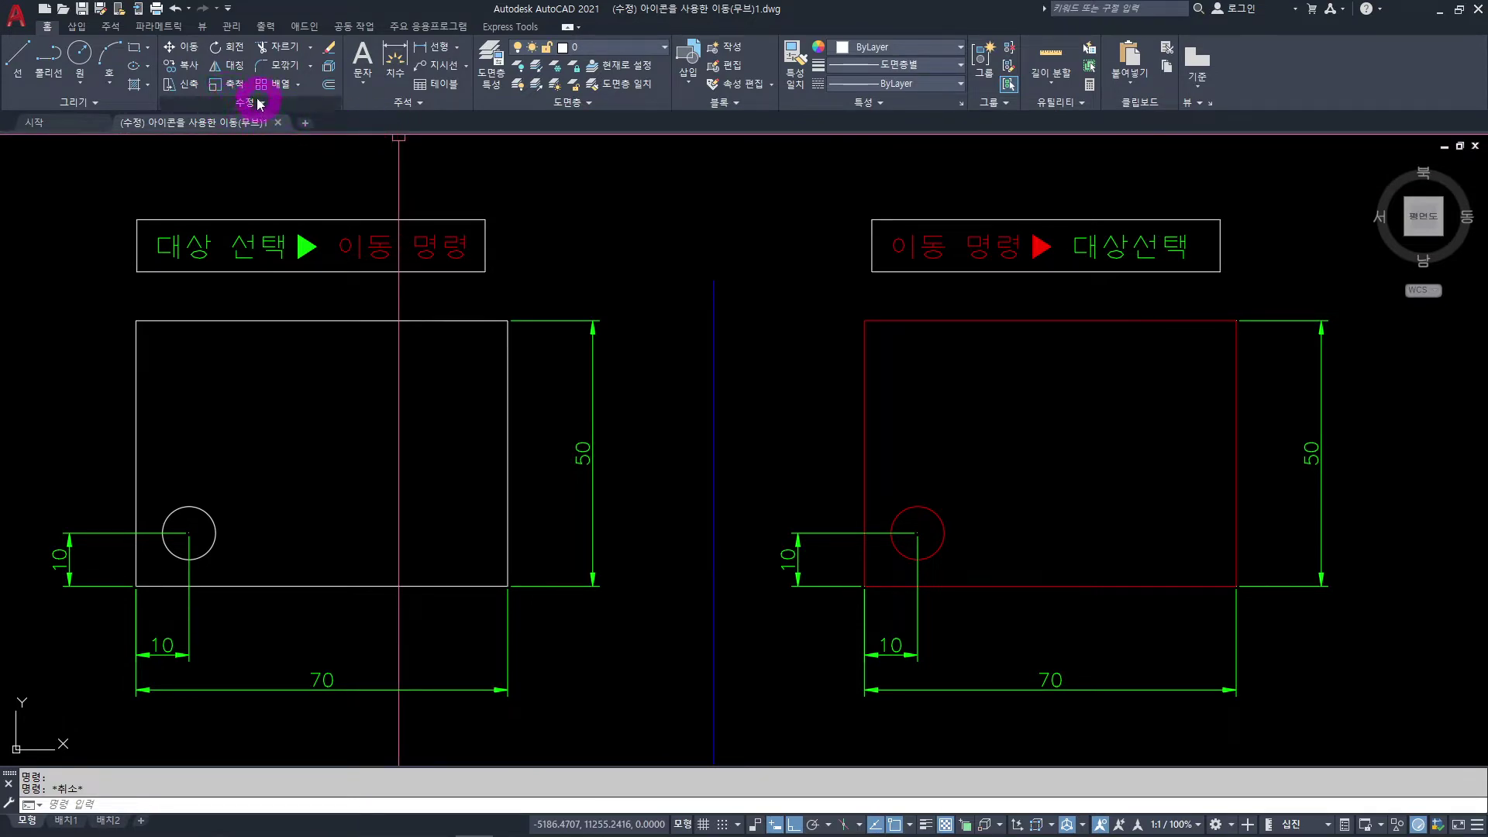
click(186, 48)
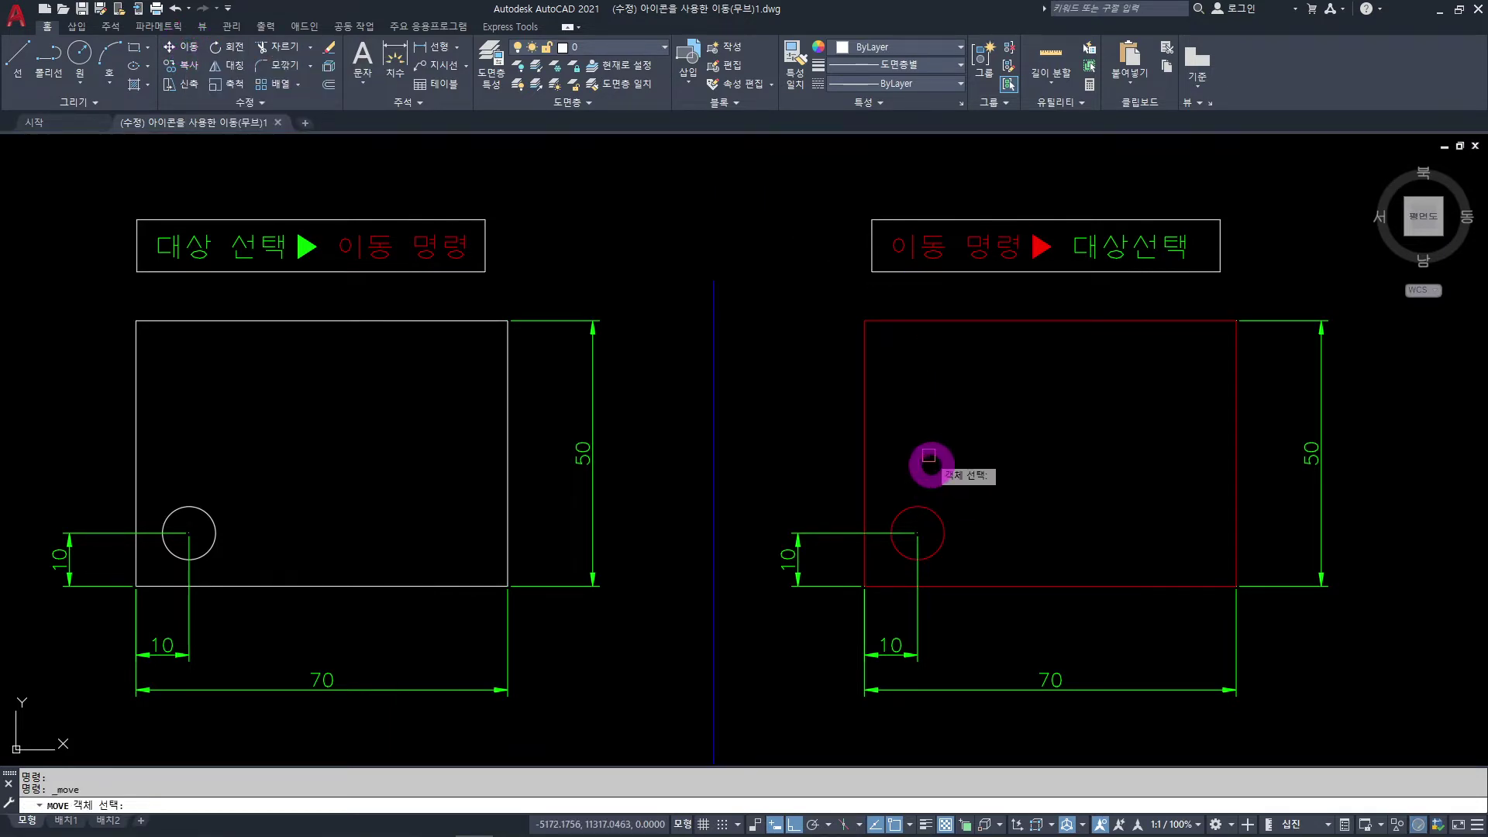
click(938, 516)
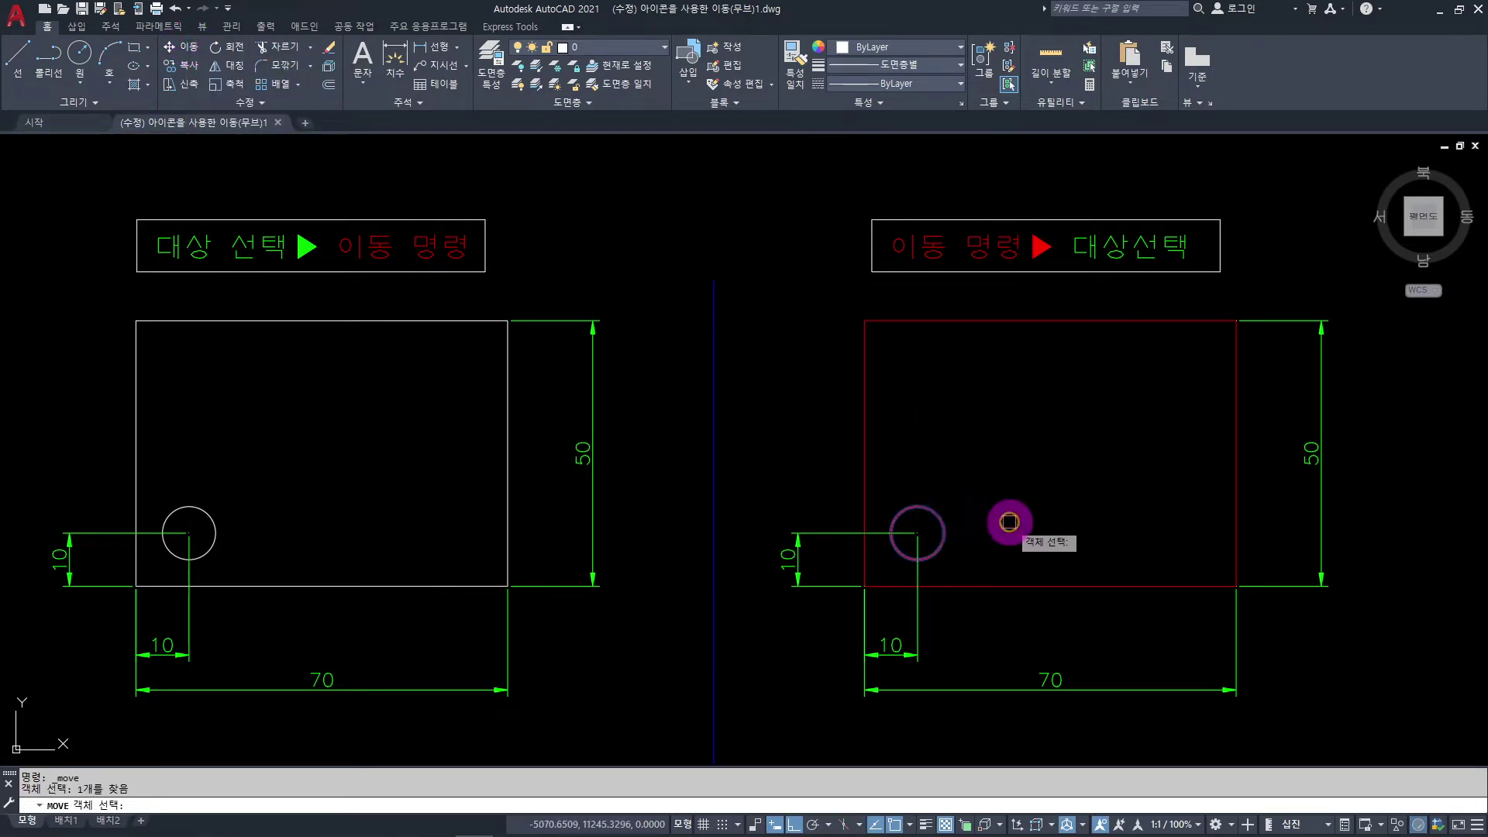
key(Escape)
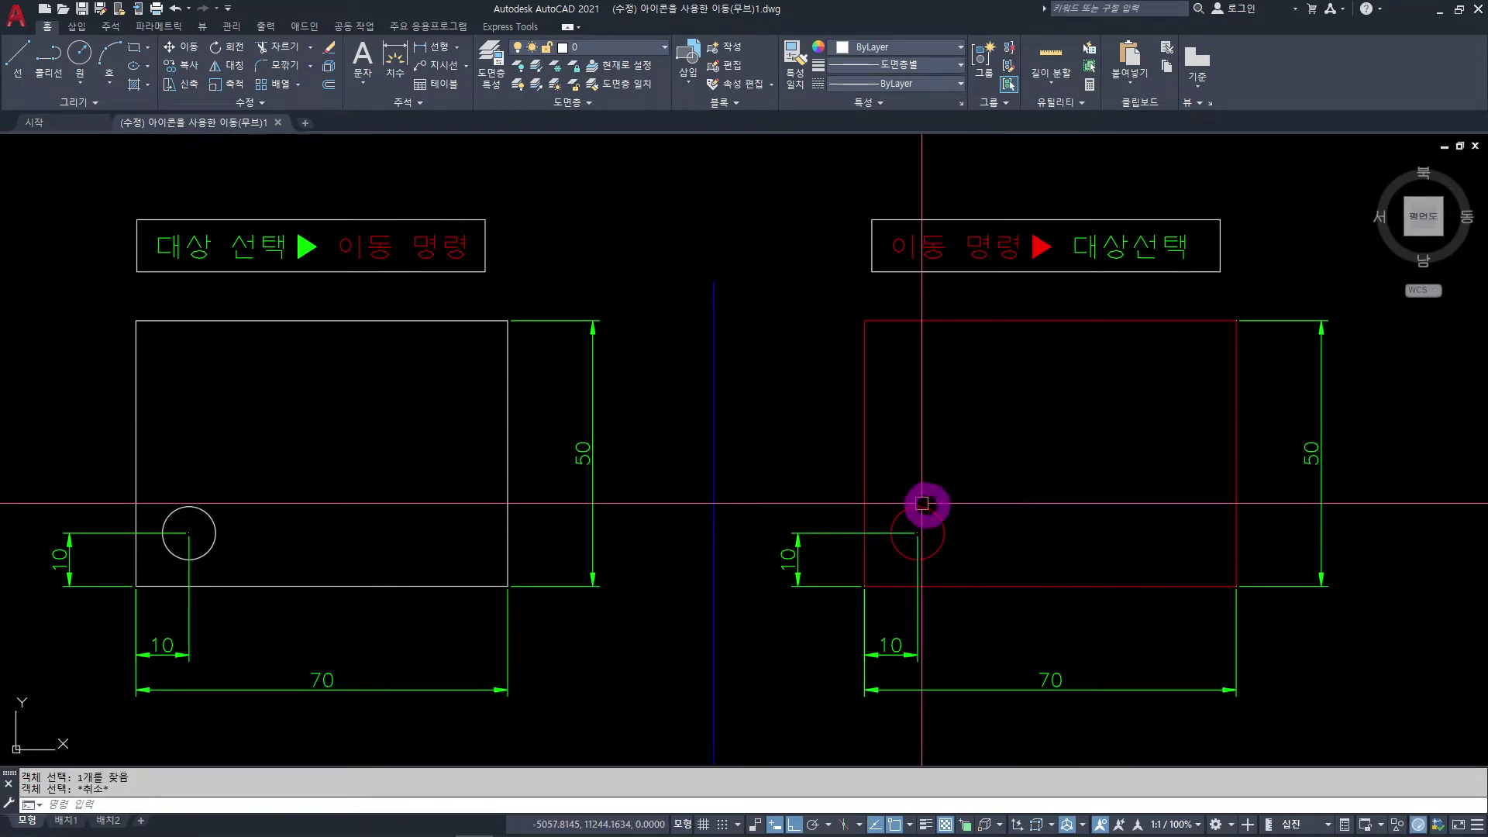
click(204, 511)
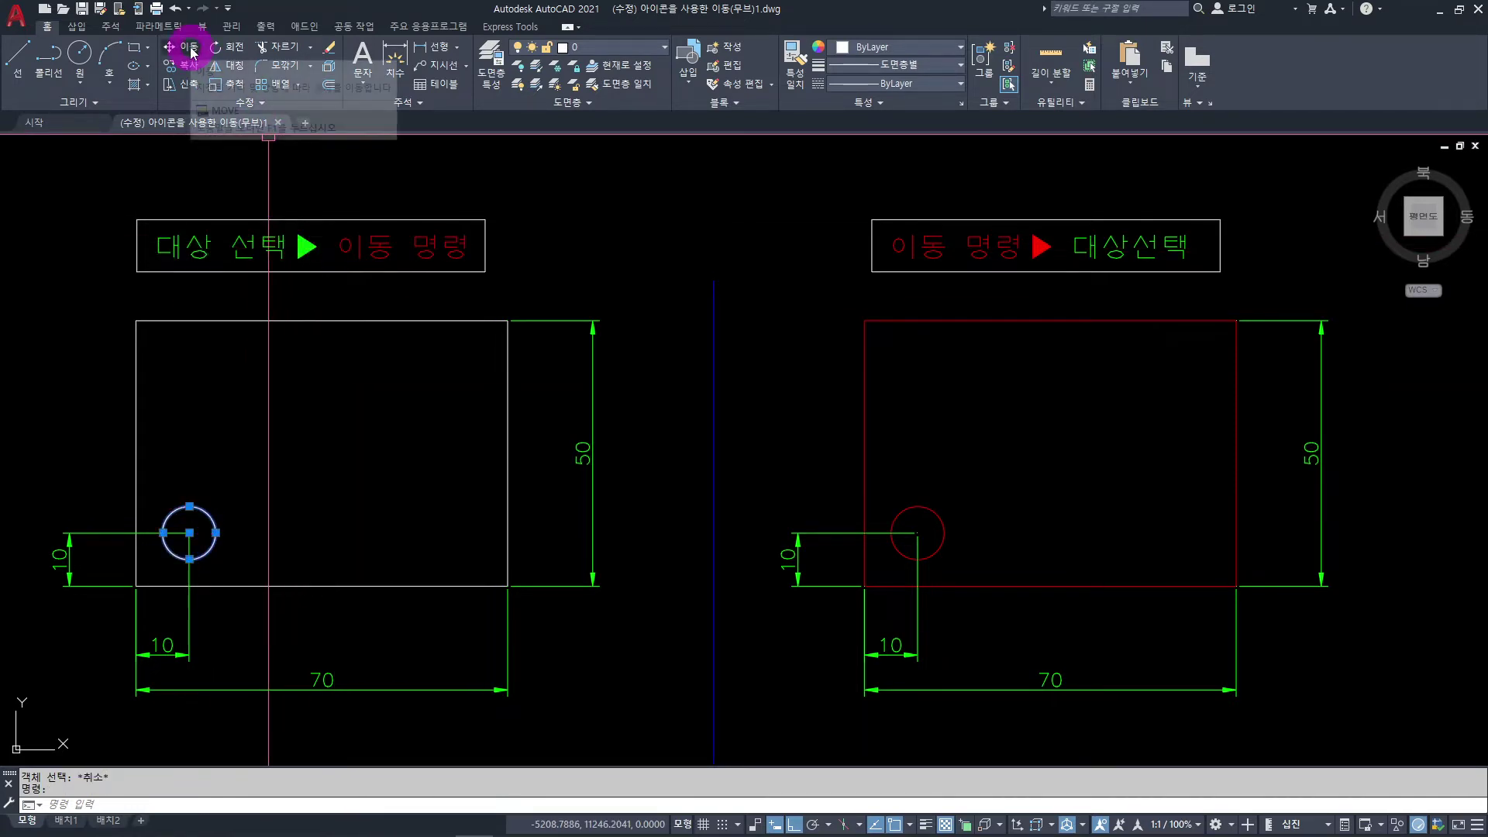
key(Escape)
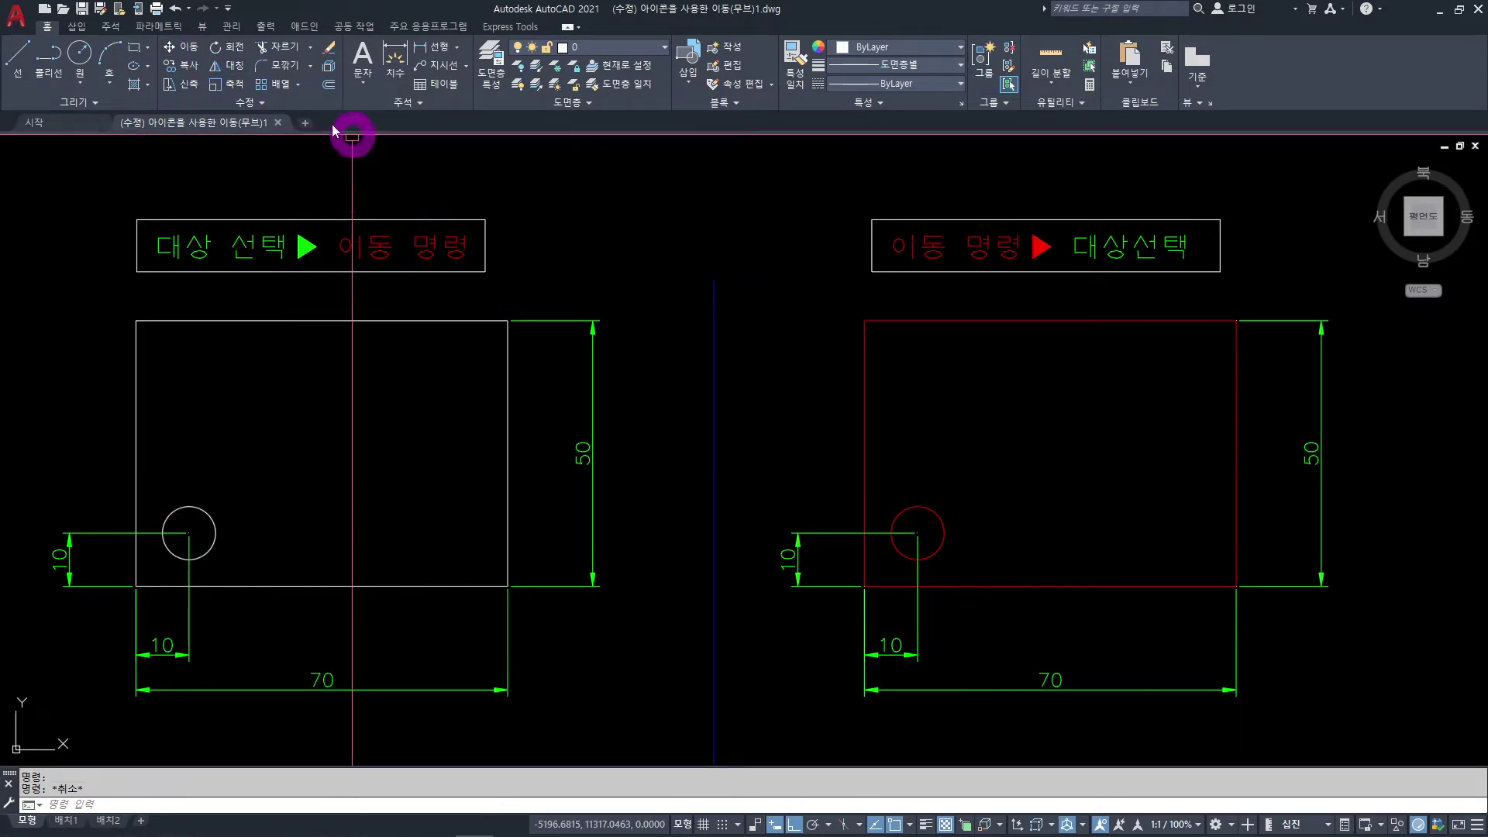
click(191, 53)
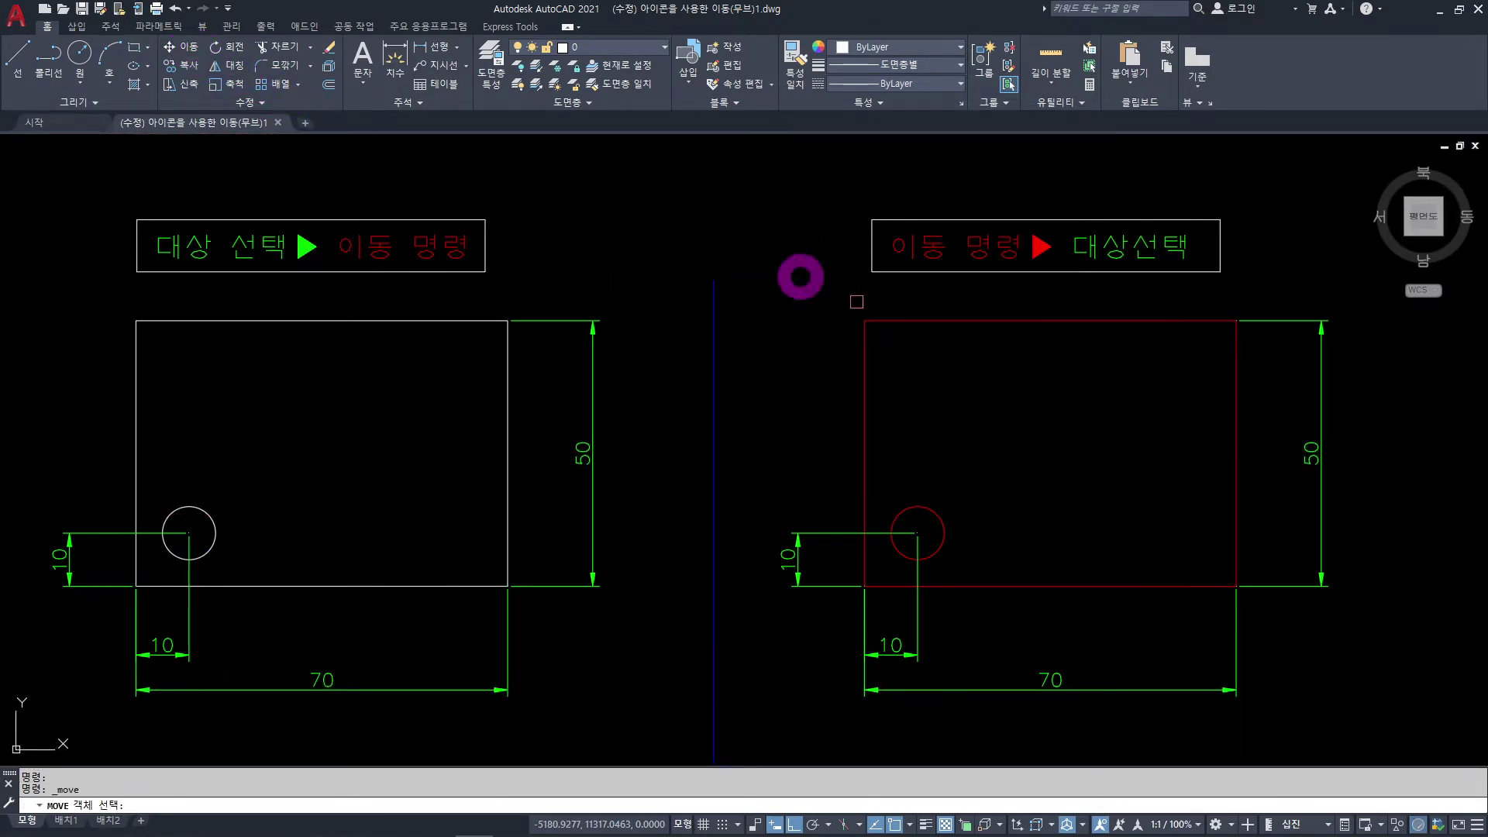
click(943, 522)
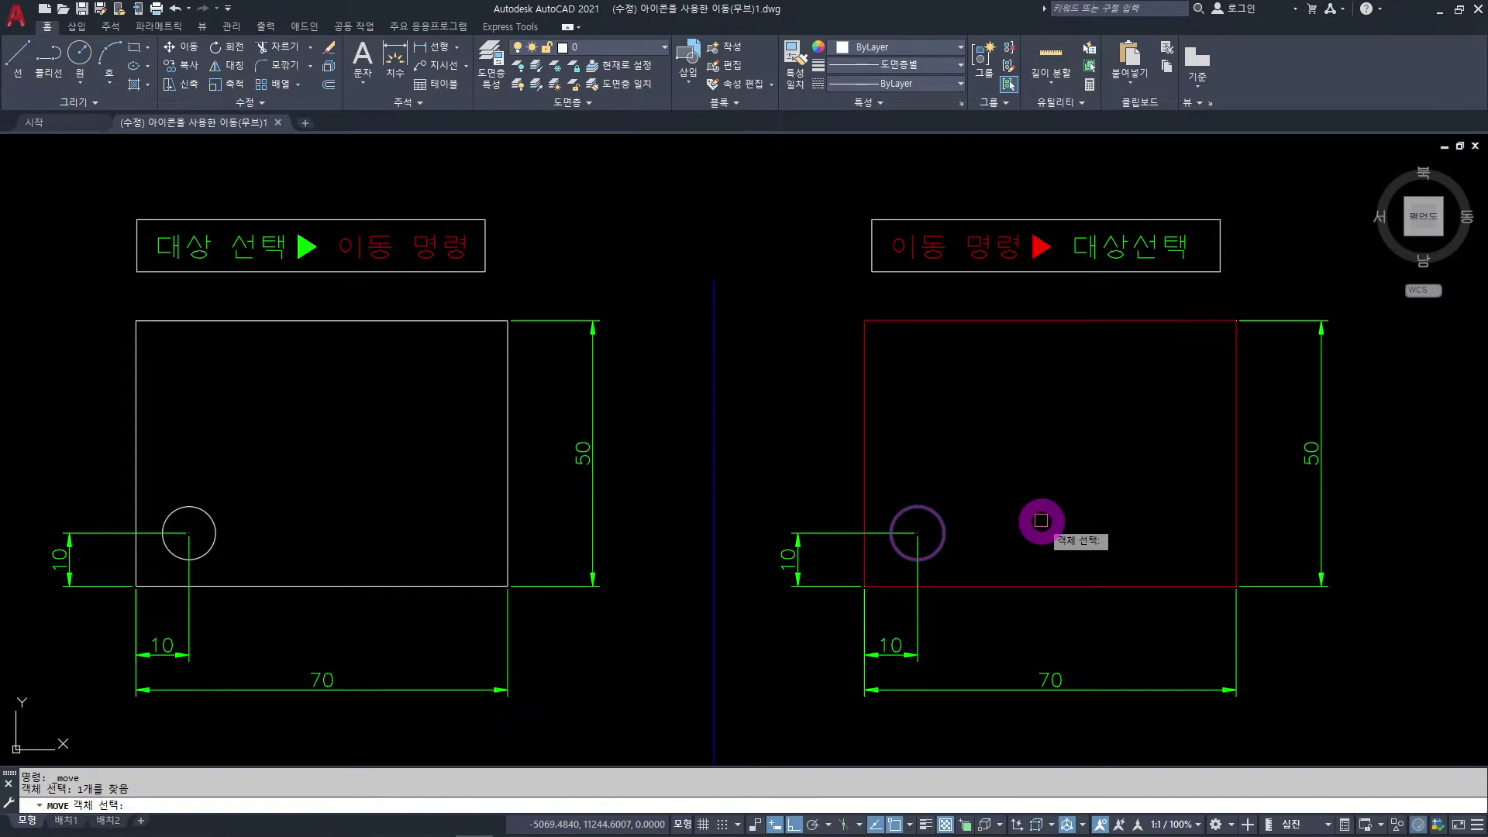
key(Escape)
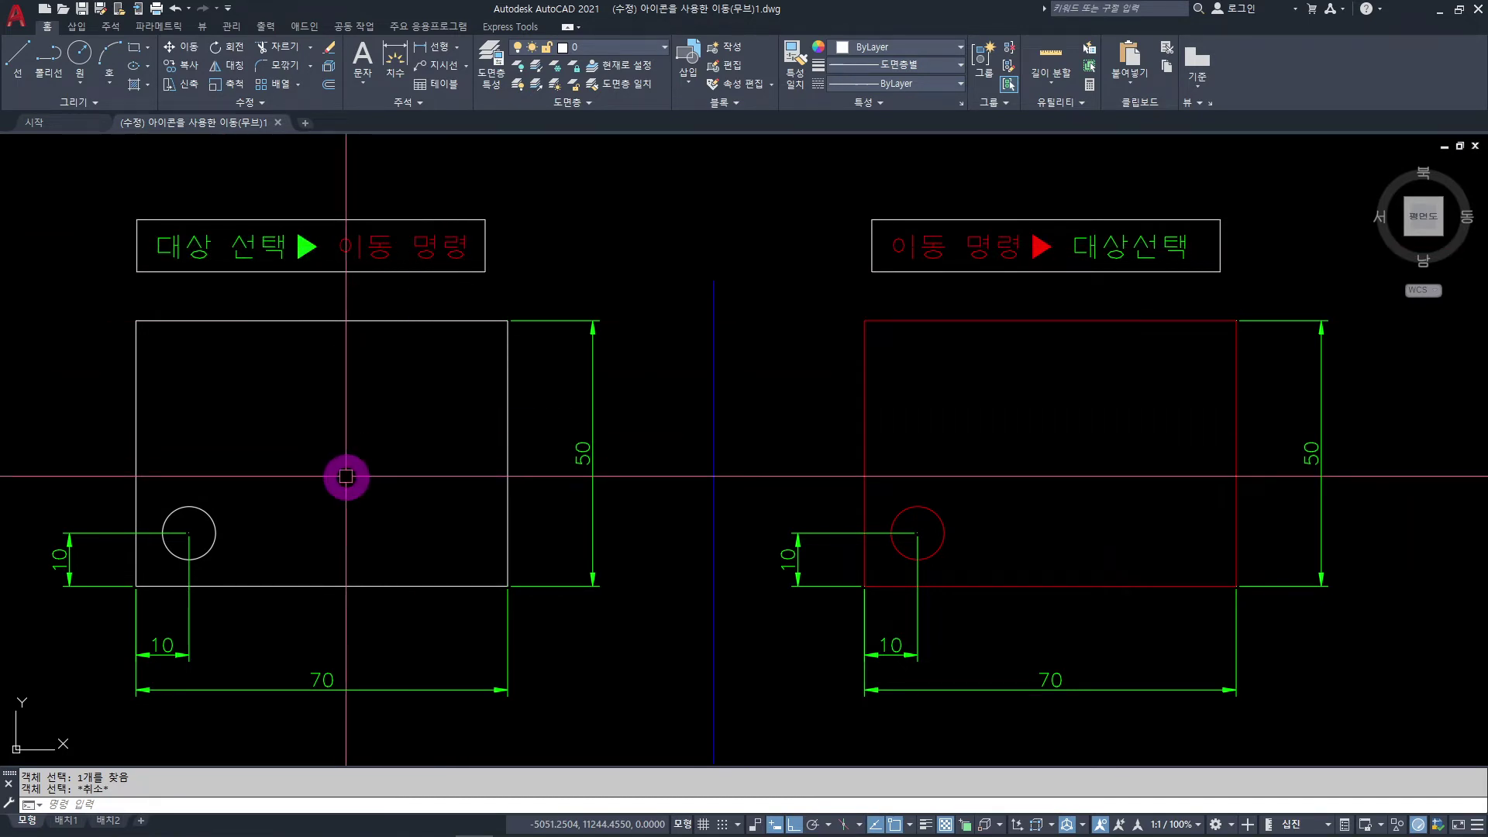
Move the white circle 30 units horizontally to the right inside its rectangle.
click(209, 523)
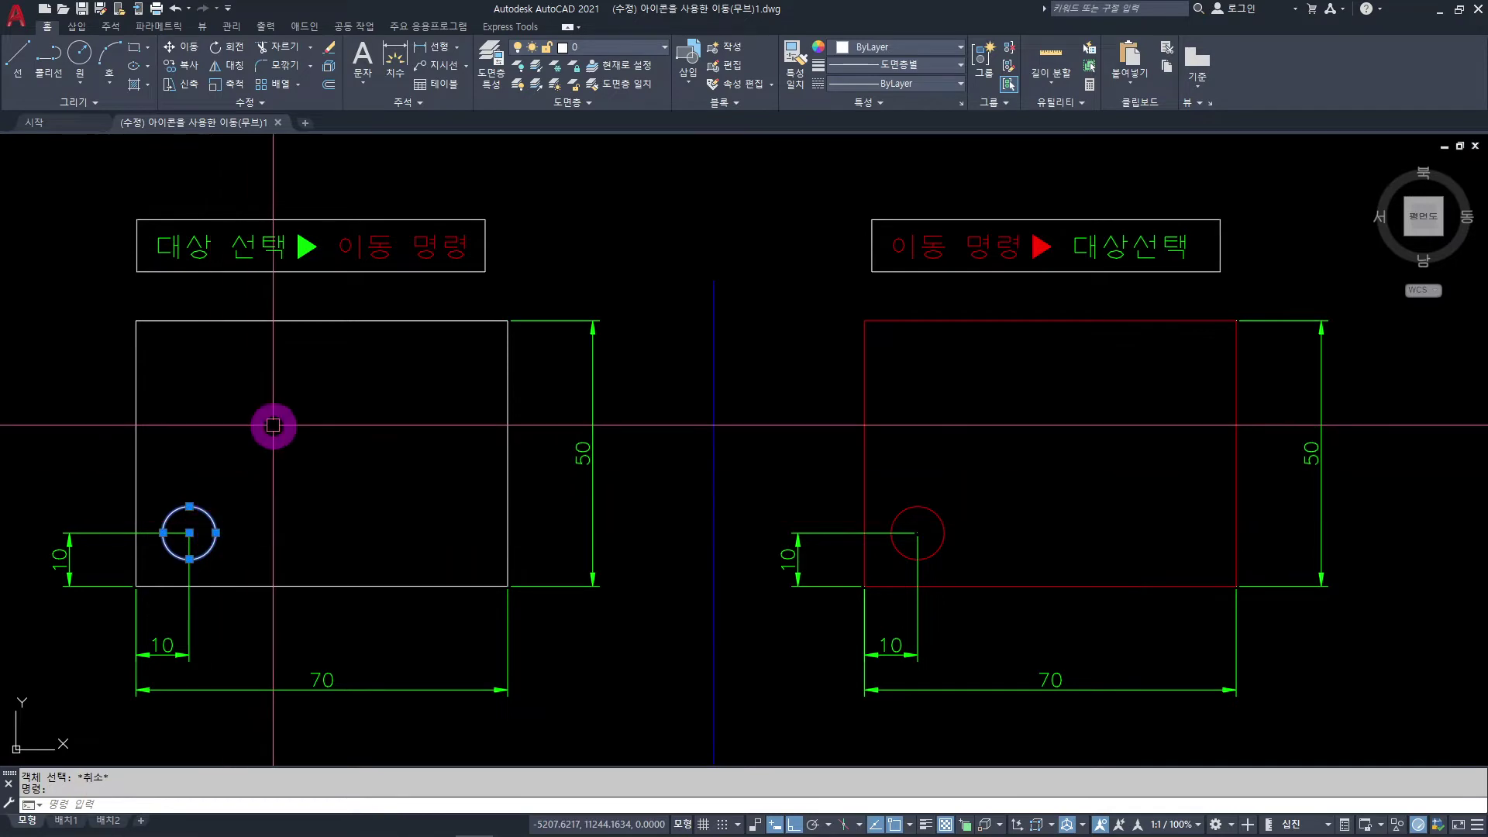
click(188, 46)
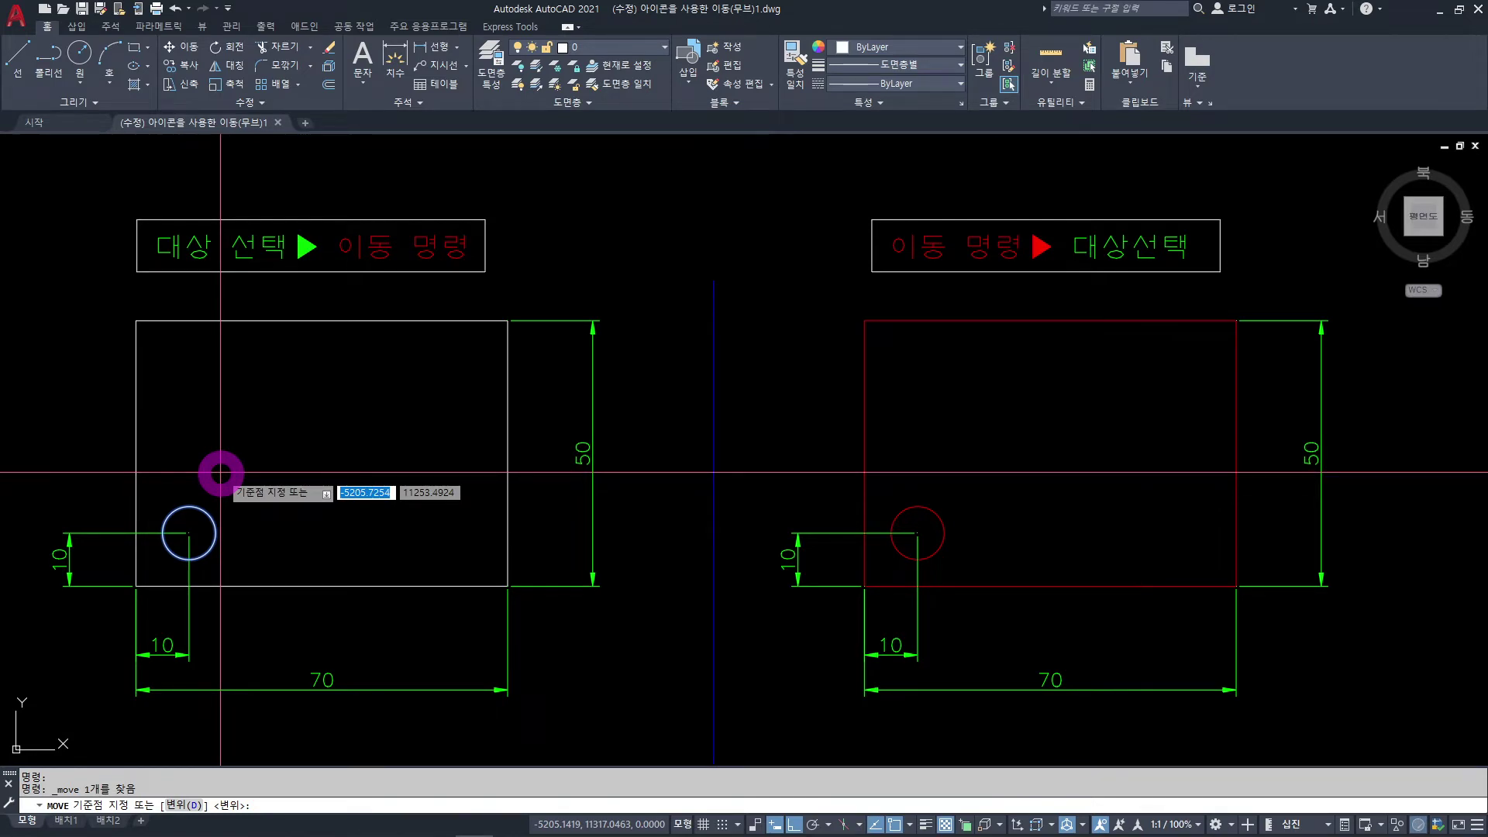
click(221, 472)
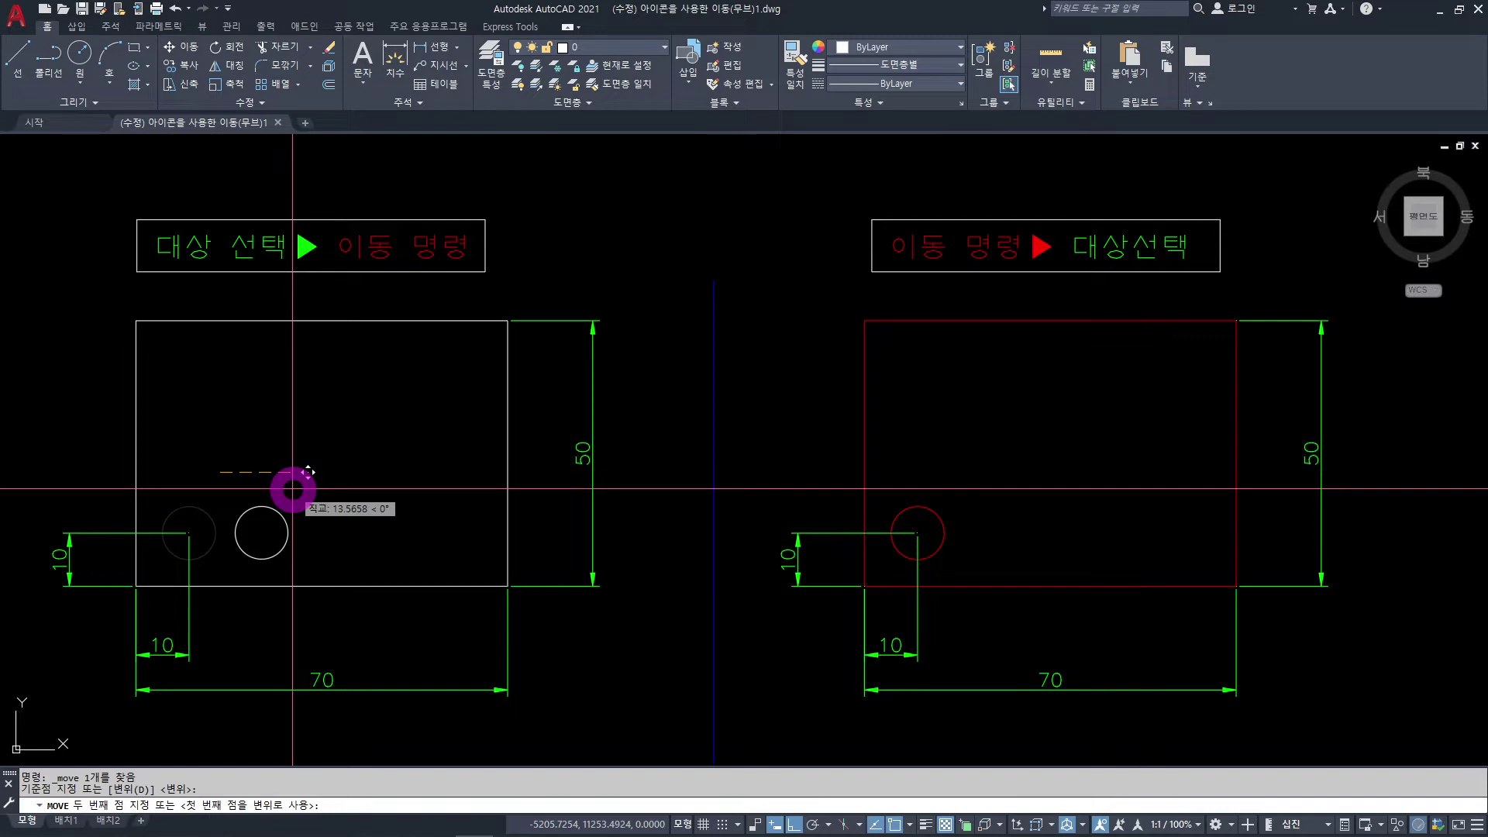
text(30)
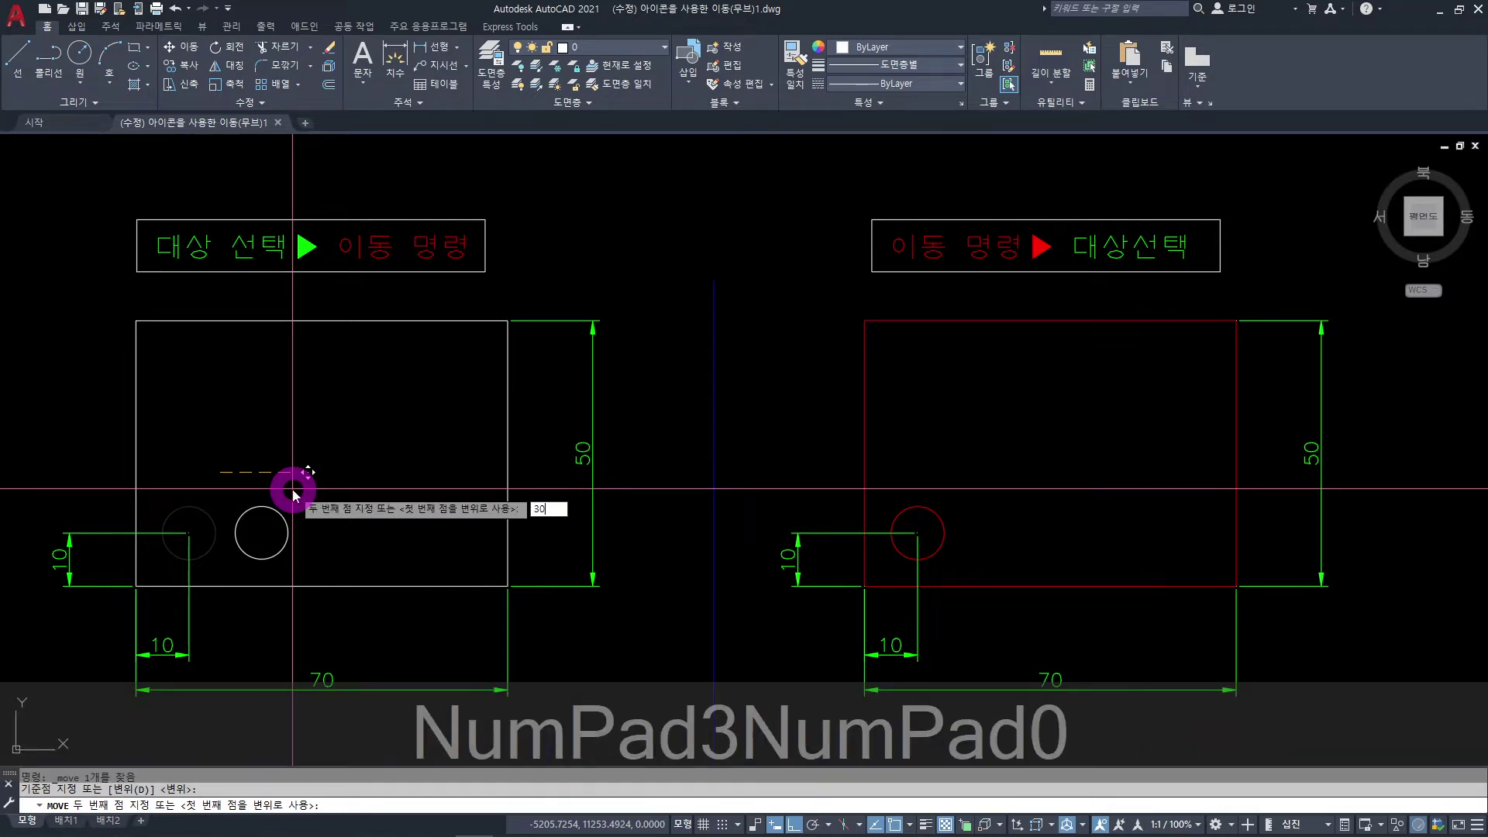
key(Return)
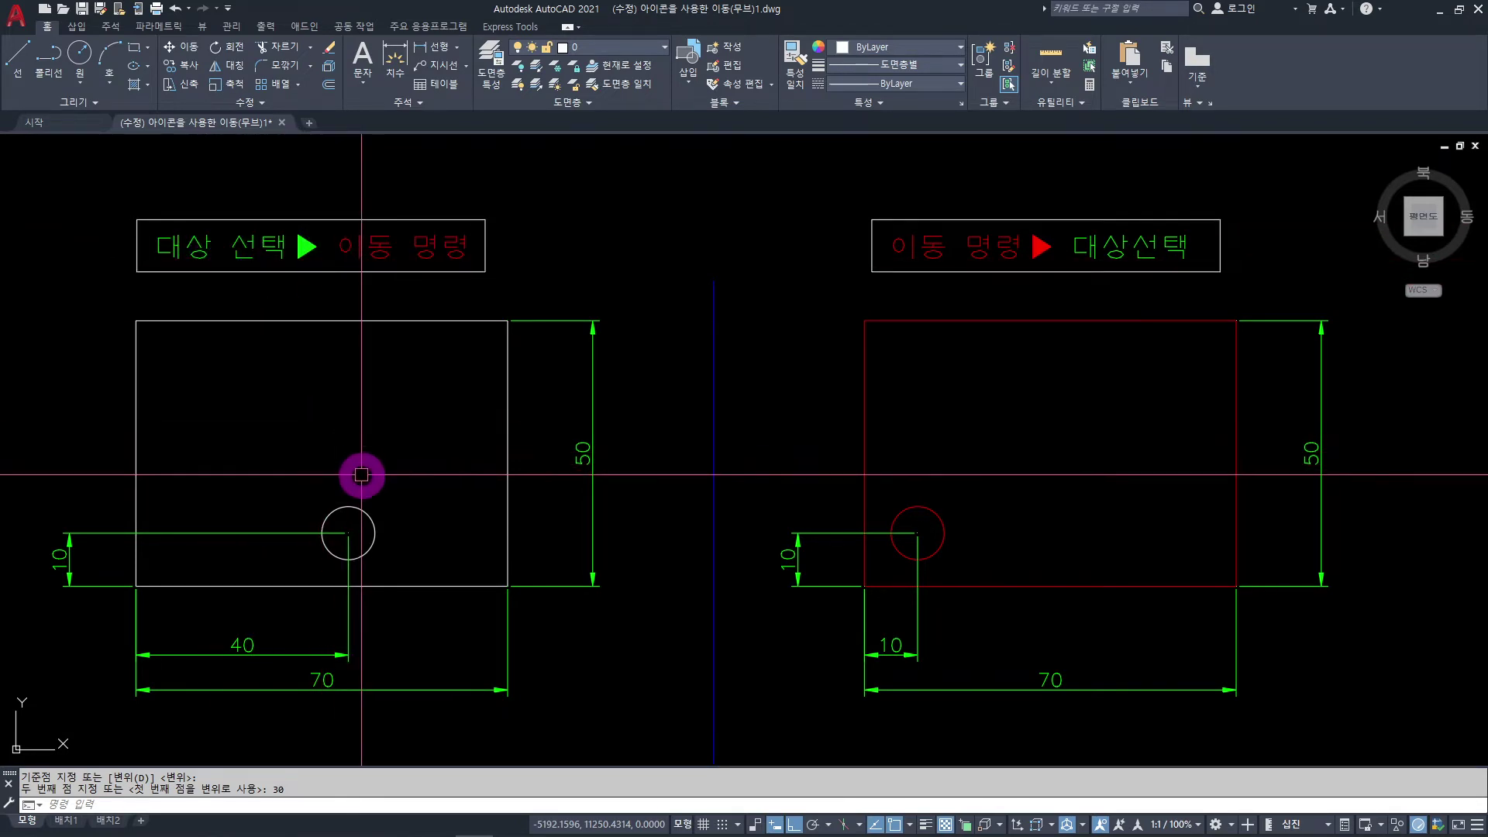
Move the white circle 20 units straight up, using a base point outside the rectangle.
click(355, 507)
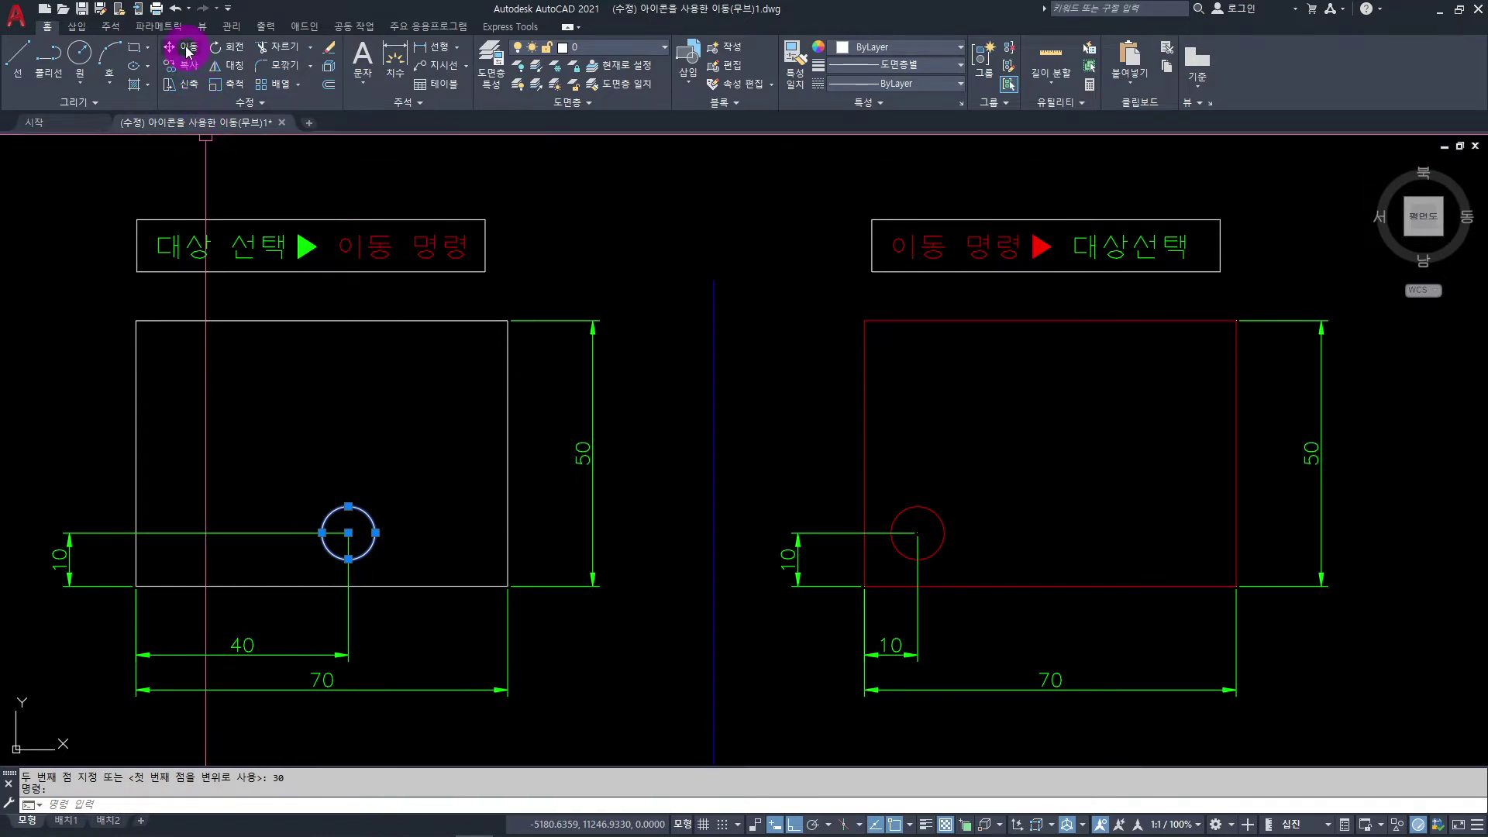
click(187, 51)
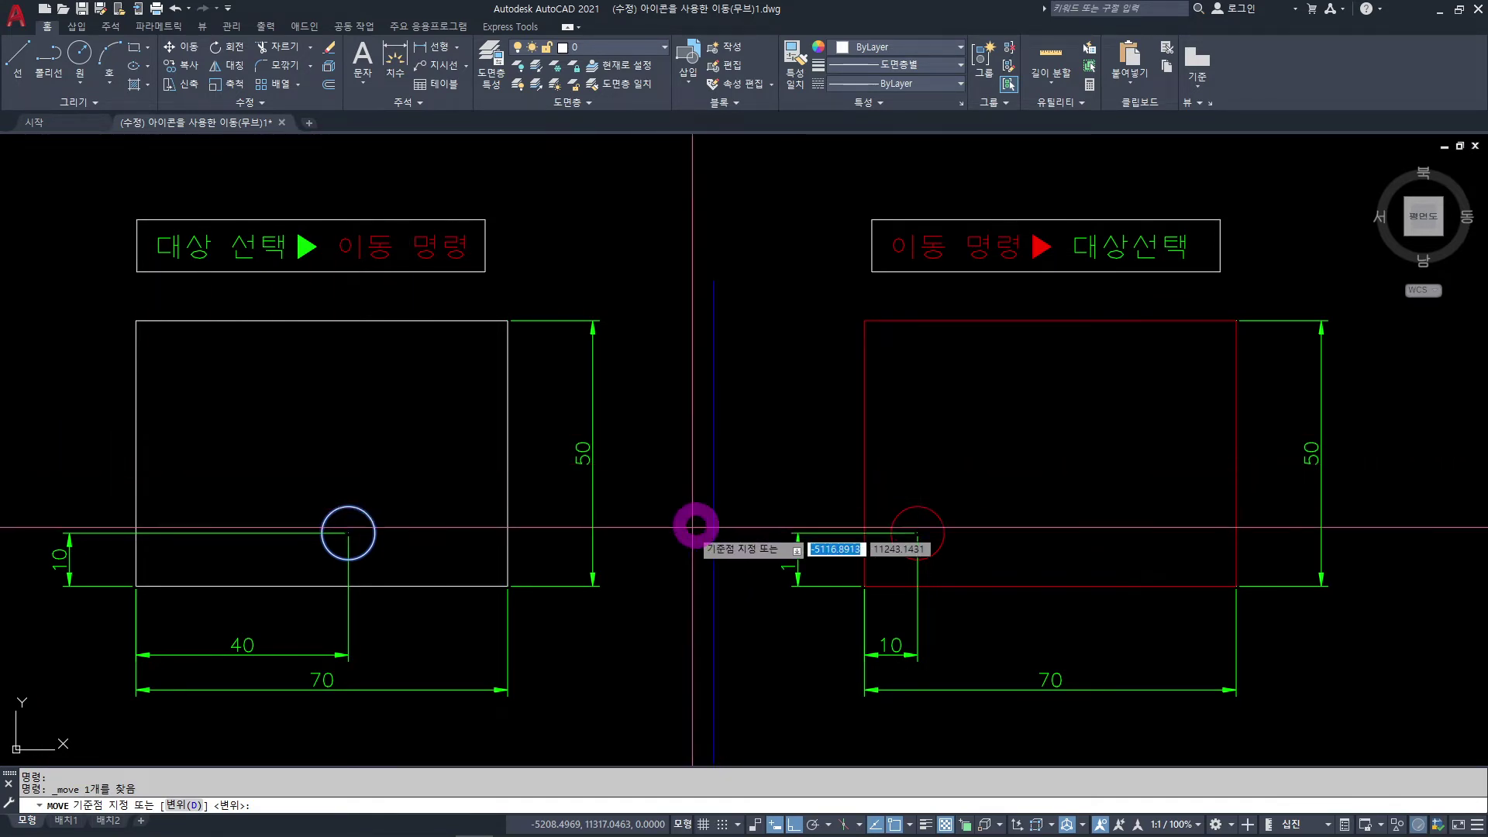
click(652, 636)
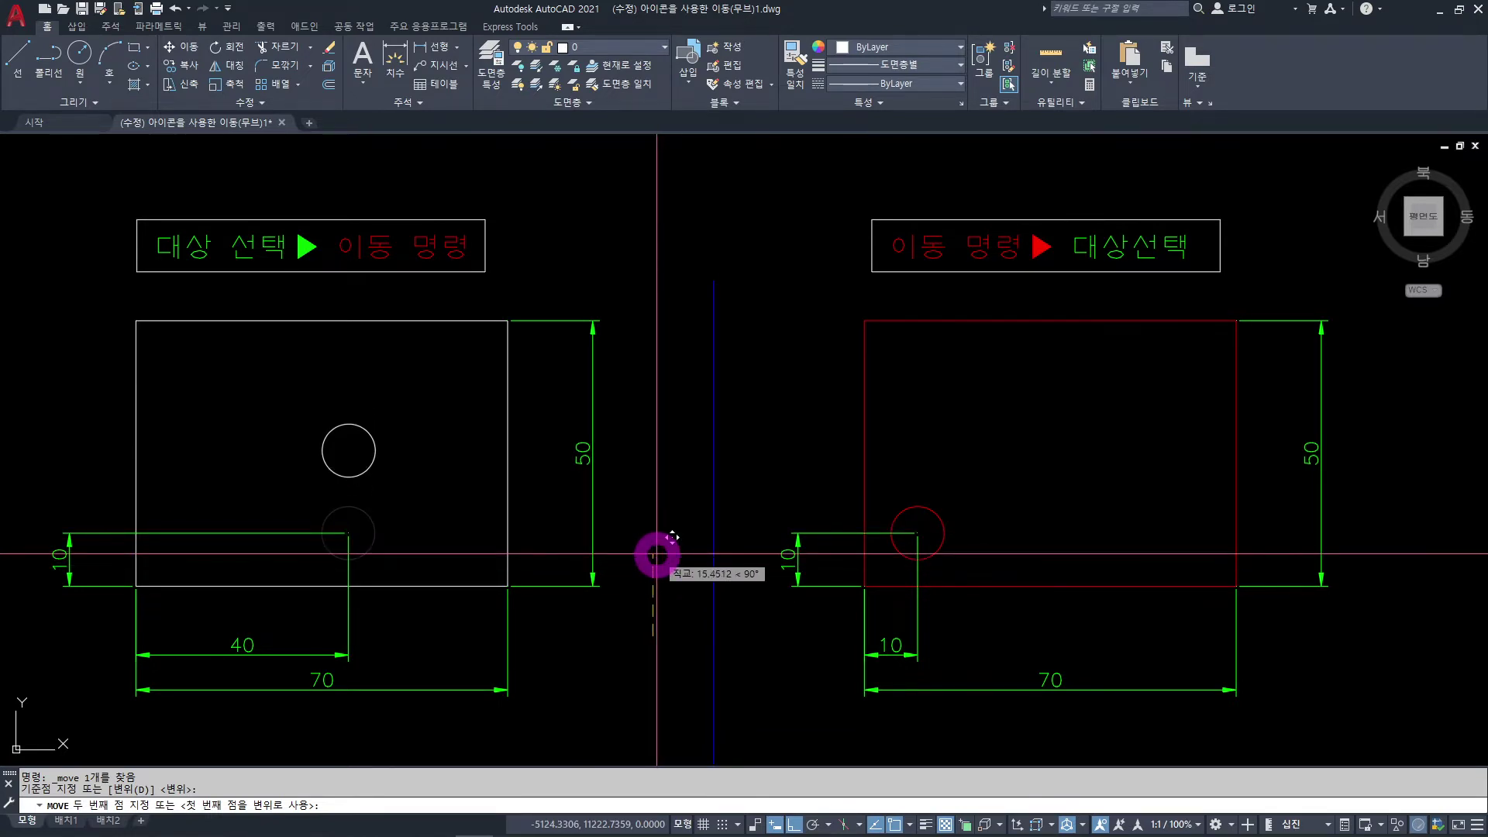
text(20)
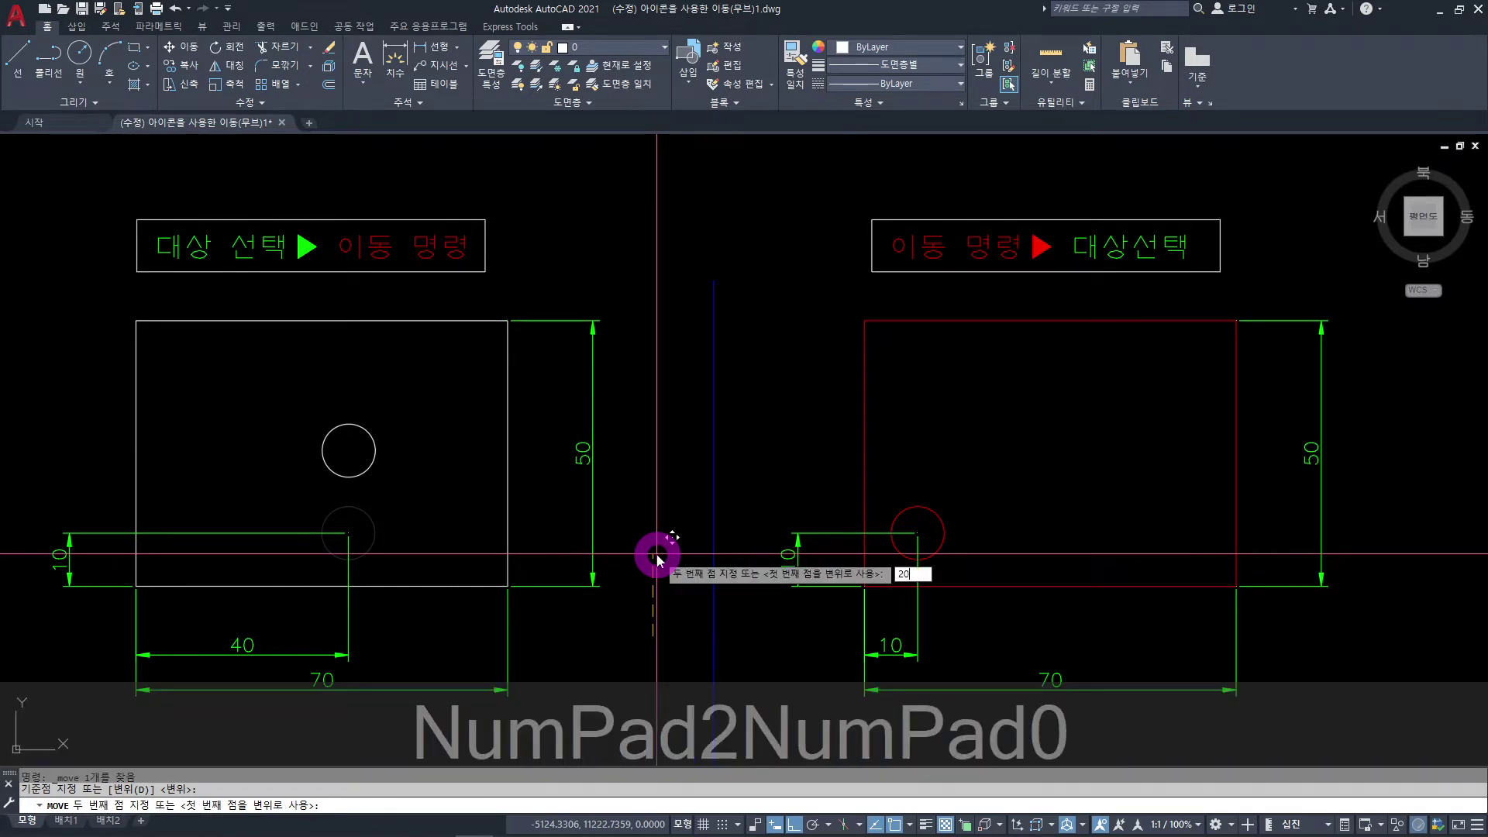
key(Return)
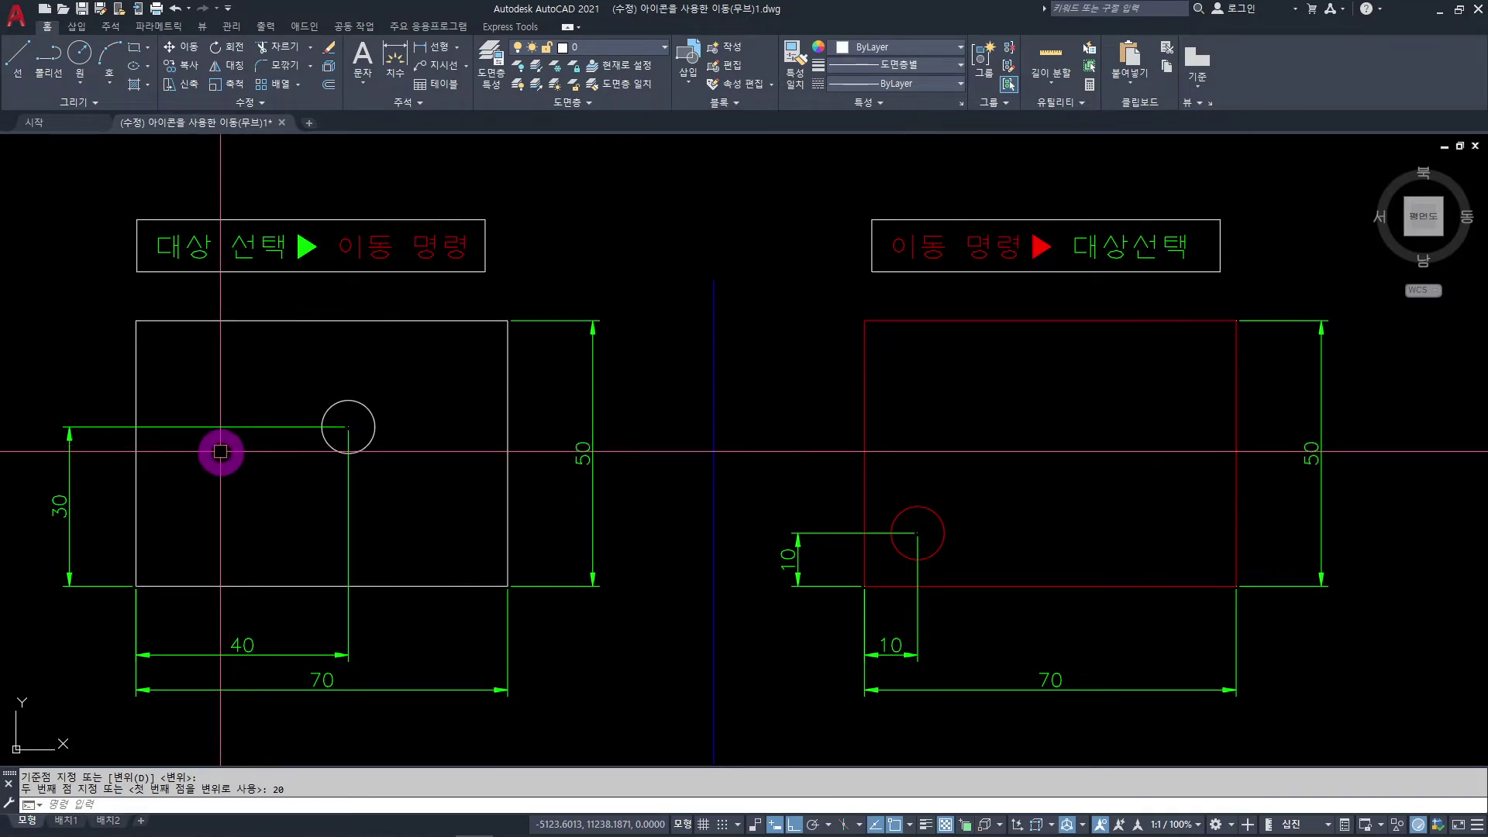
Move the preselected white circle 30 units horizontally to the left inside its rectangle.
click(371, 437)
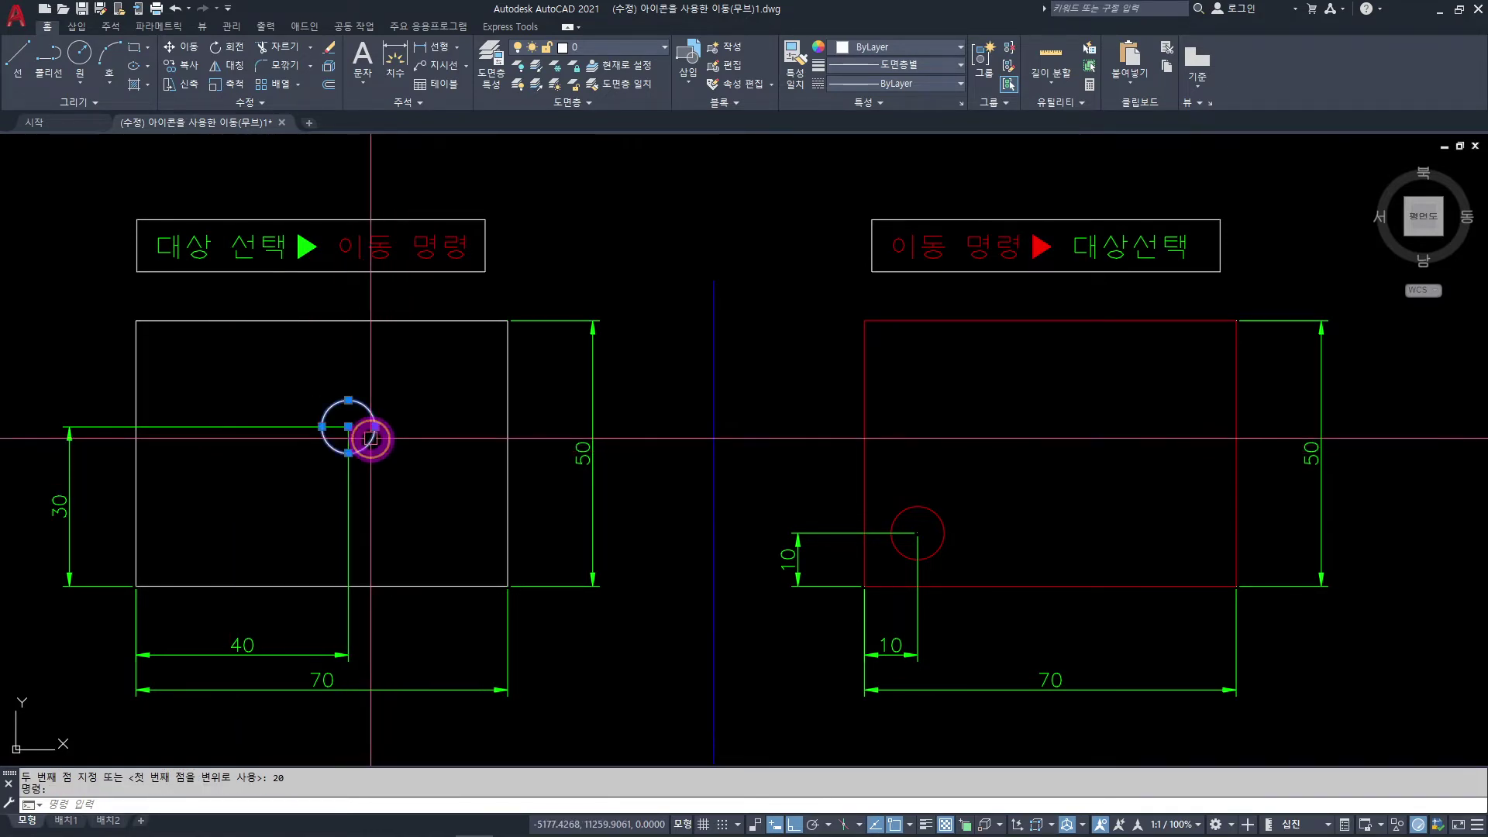
click(187, 50)
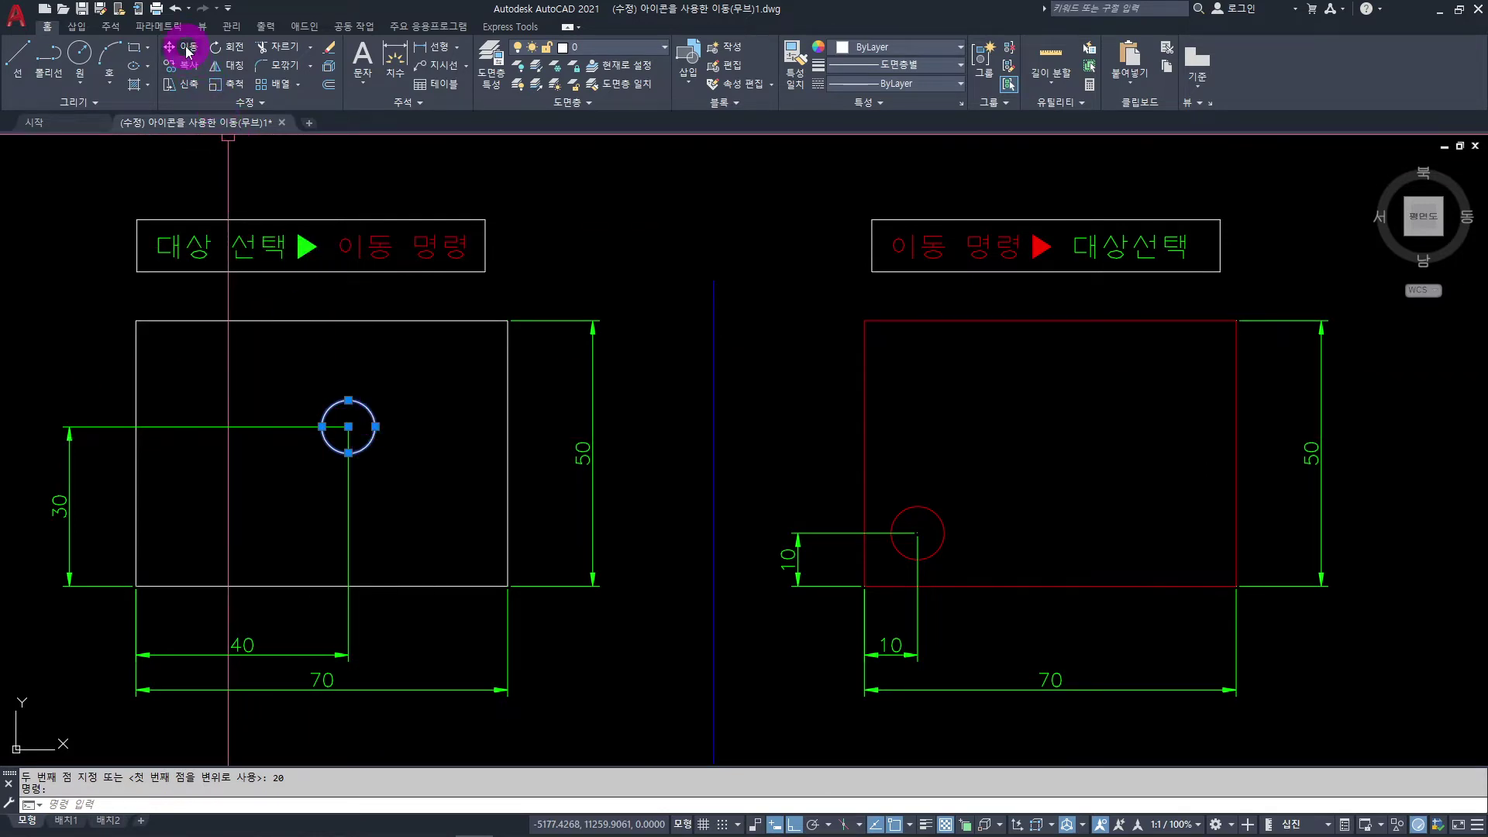
click(187, 50)
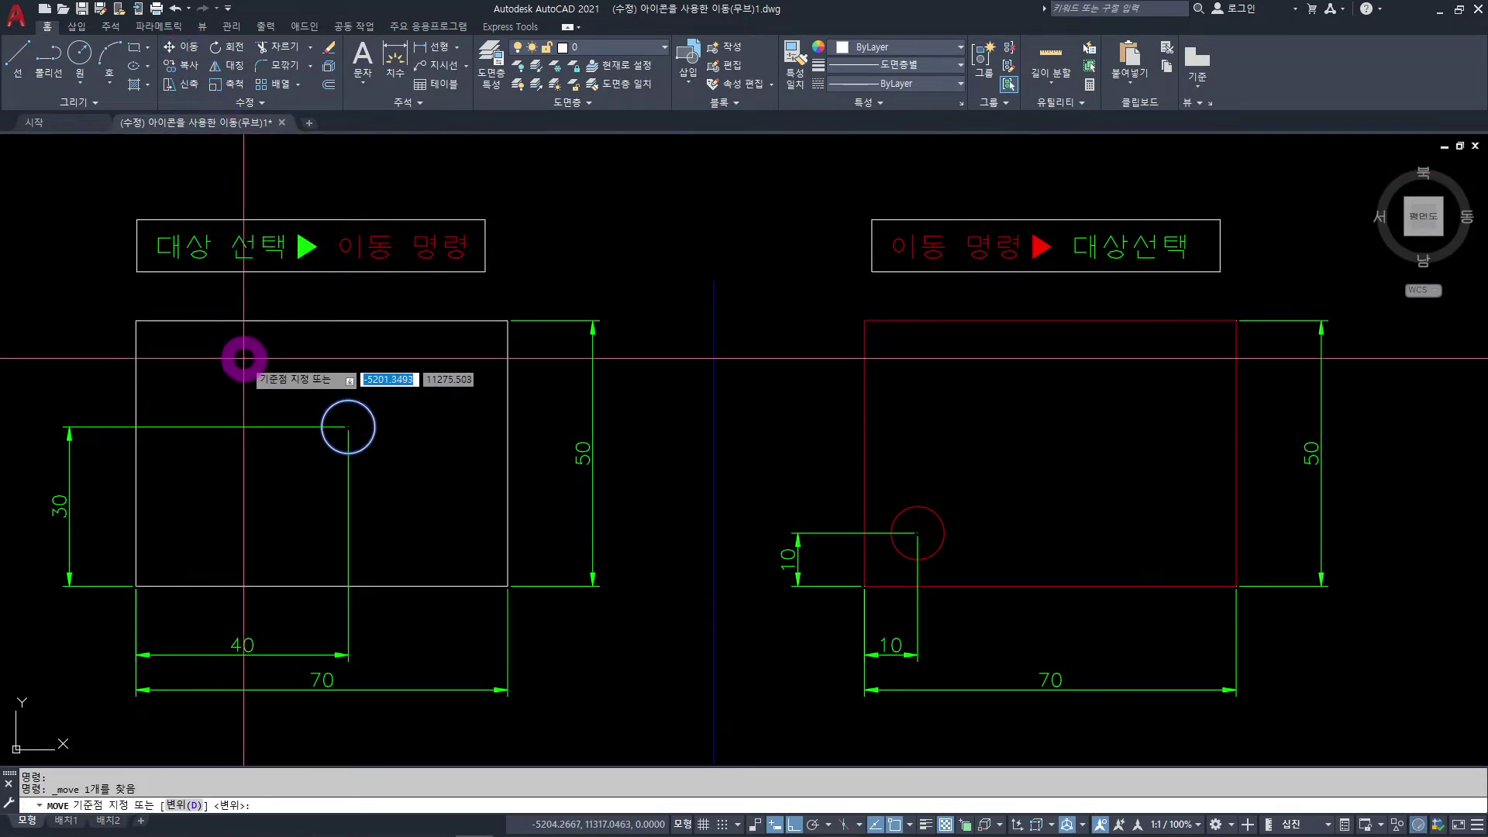
click(303, 371)
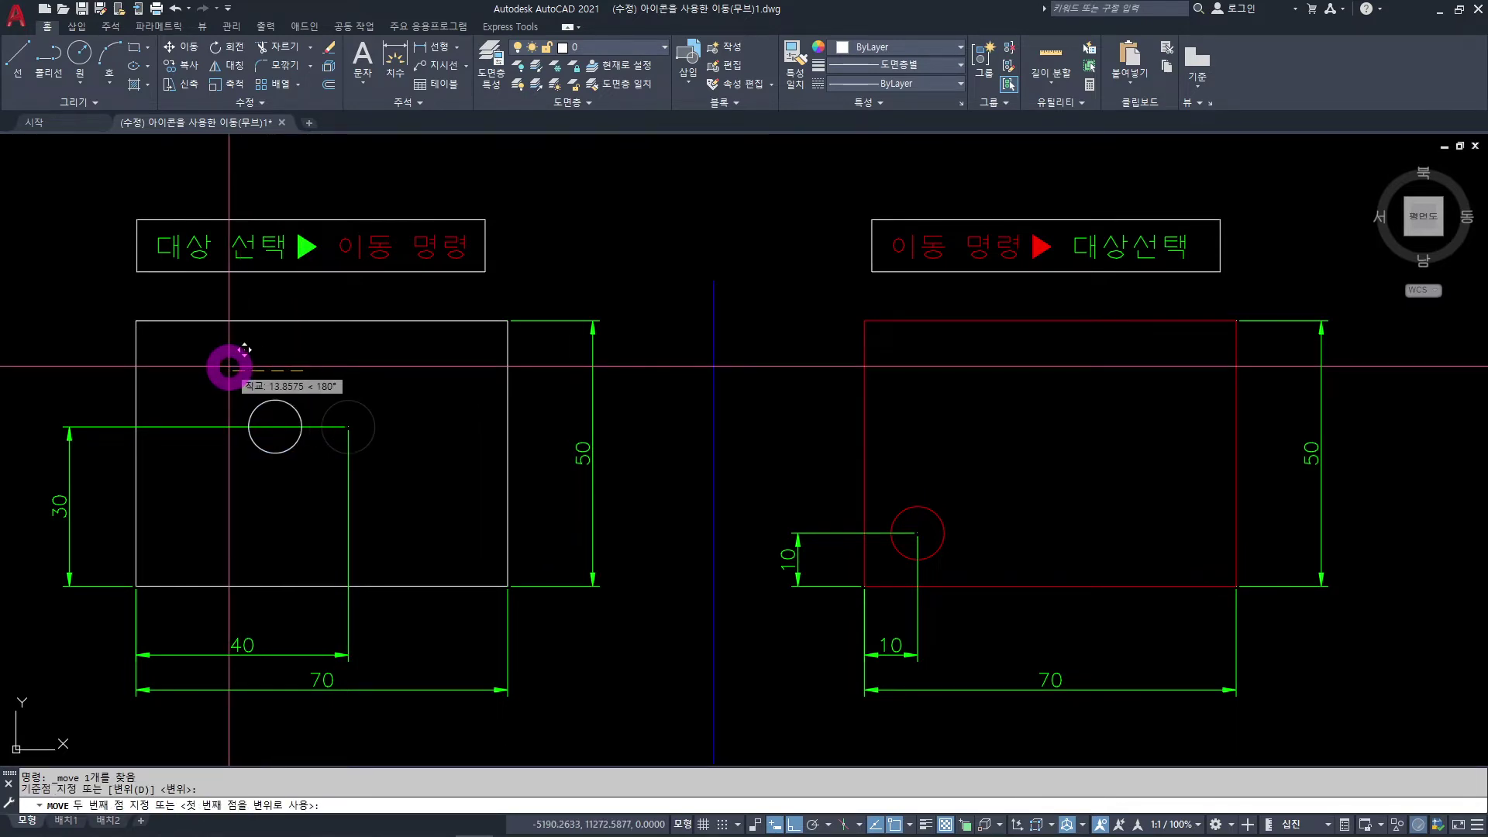
text(30)
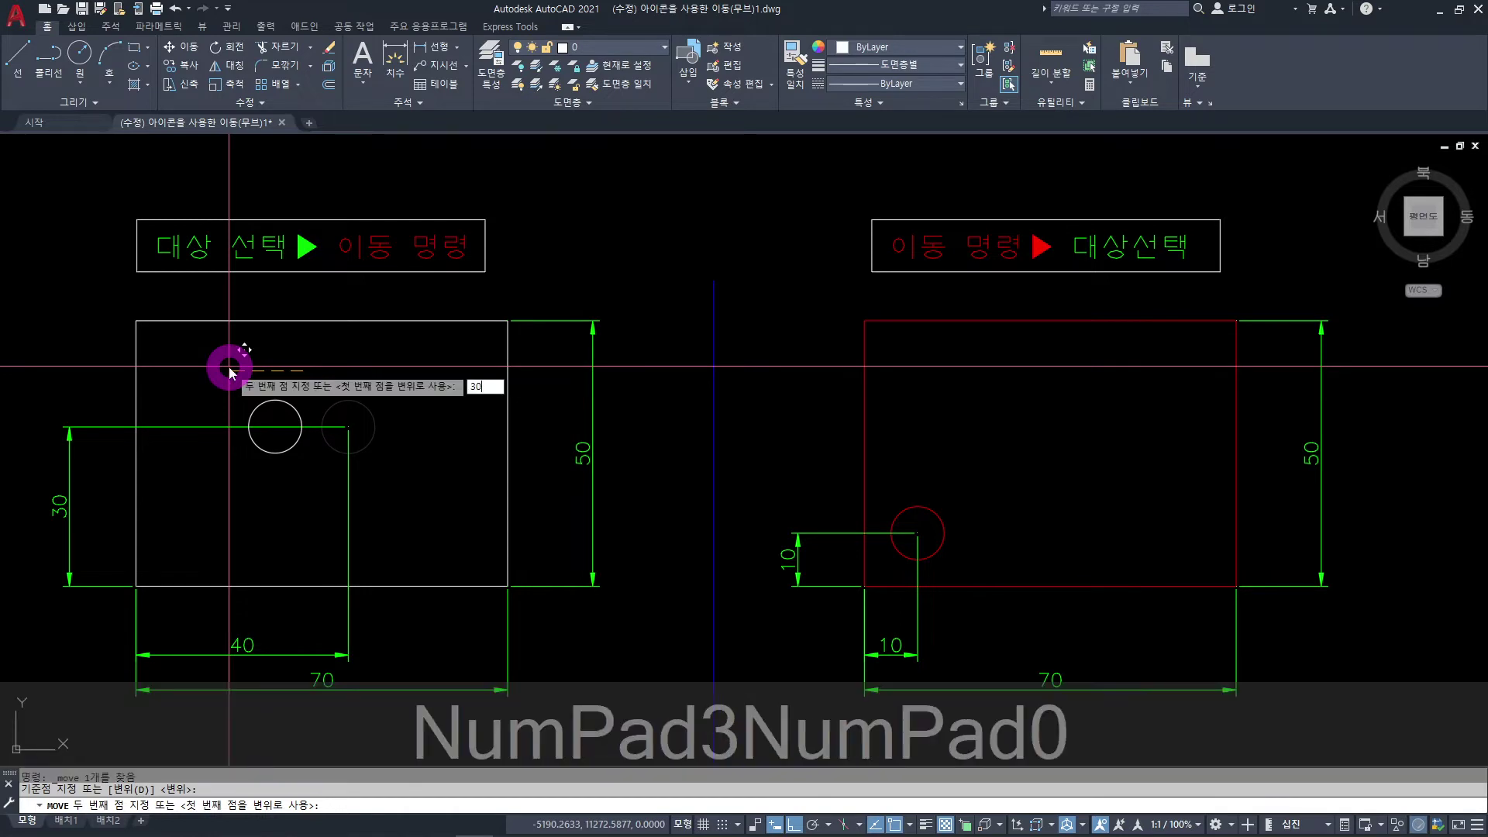
key(Return)
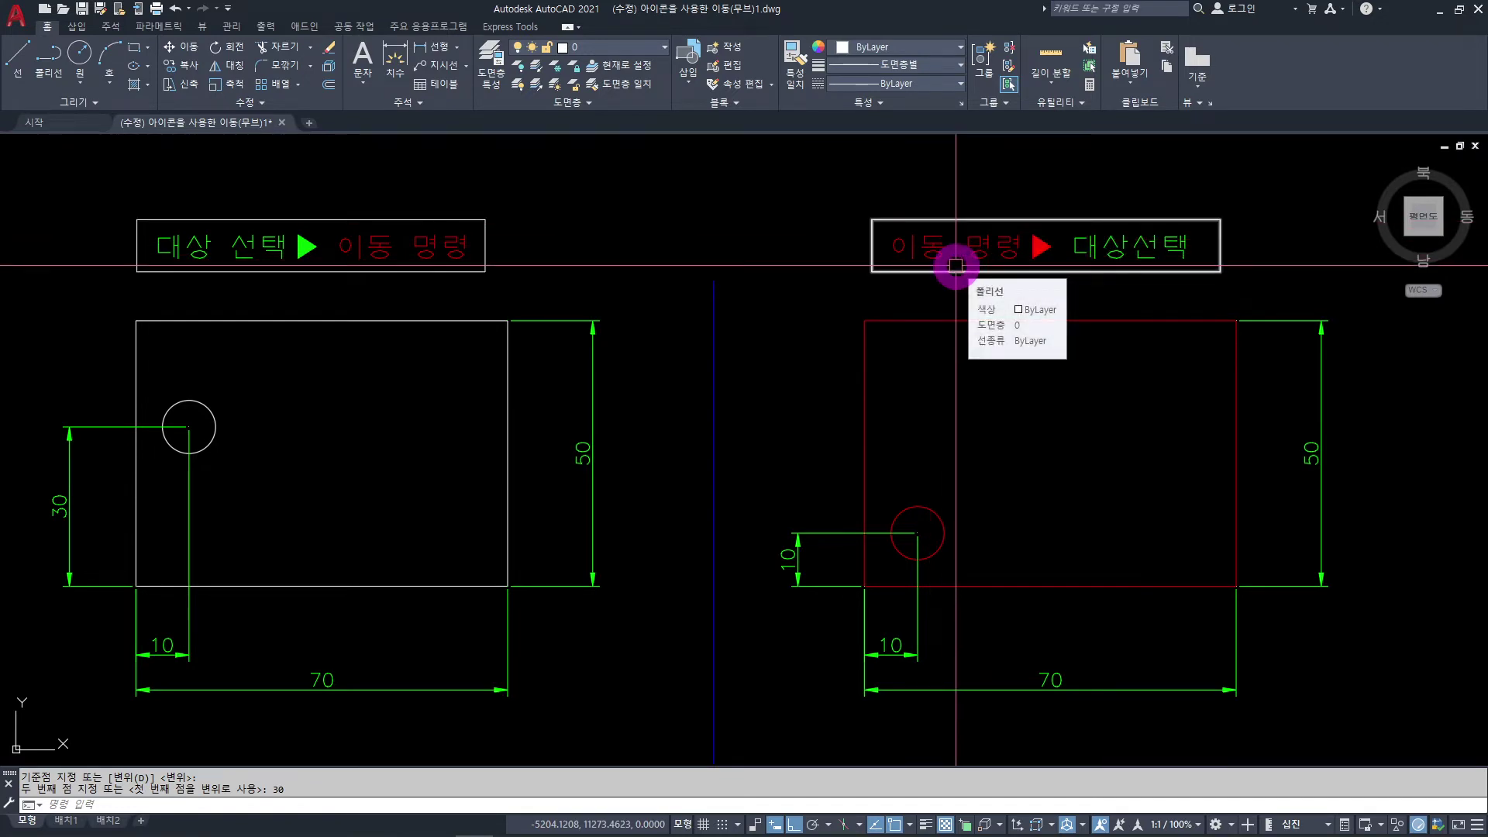
Move the red circle 30 units horizontally to the right, starting the Move command before selecting the circle.
click(188, 52)
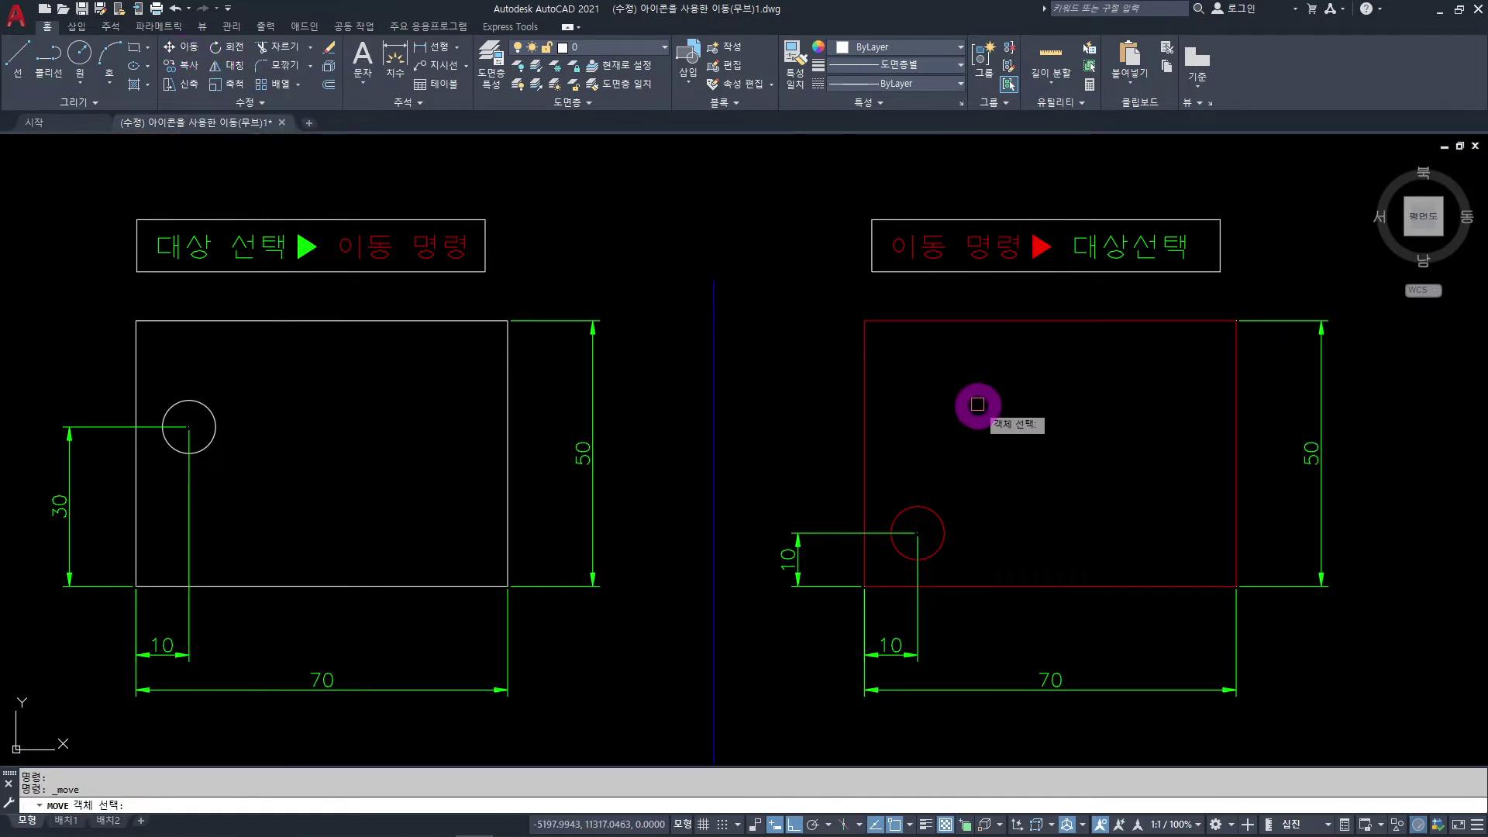
click(937, 512)
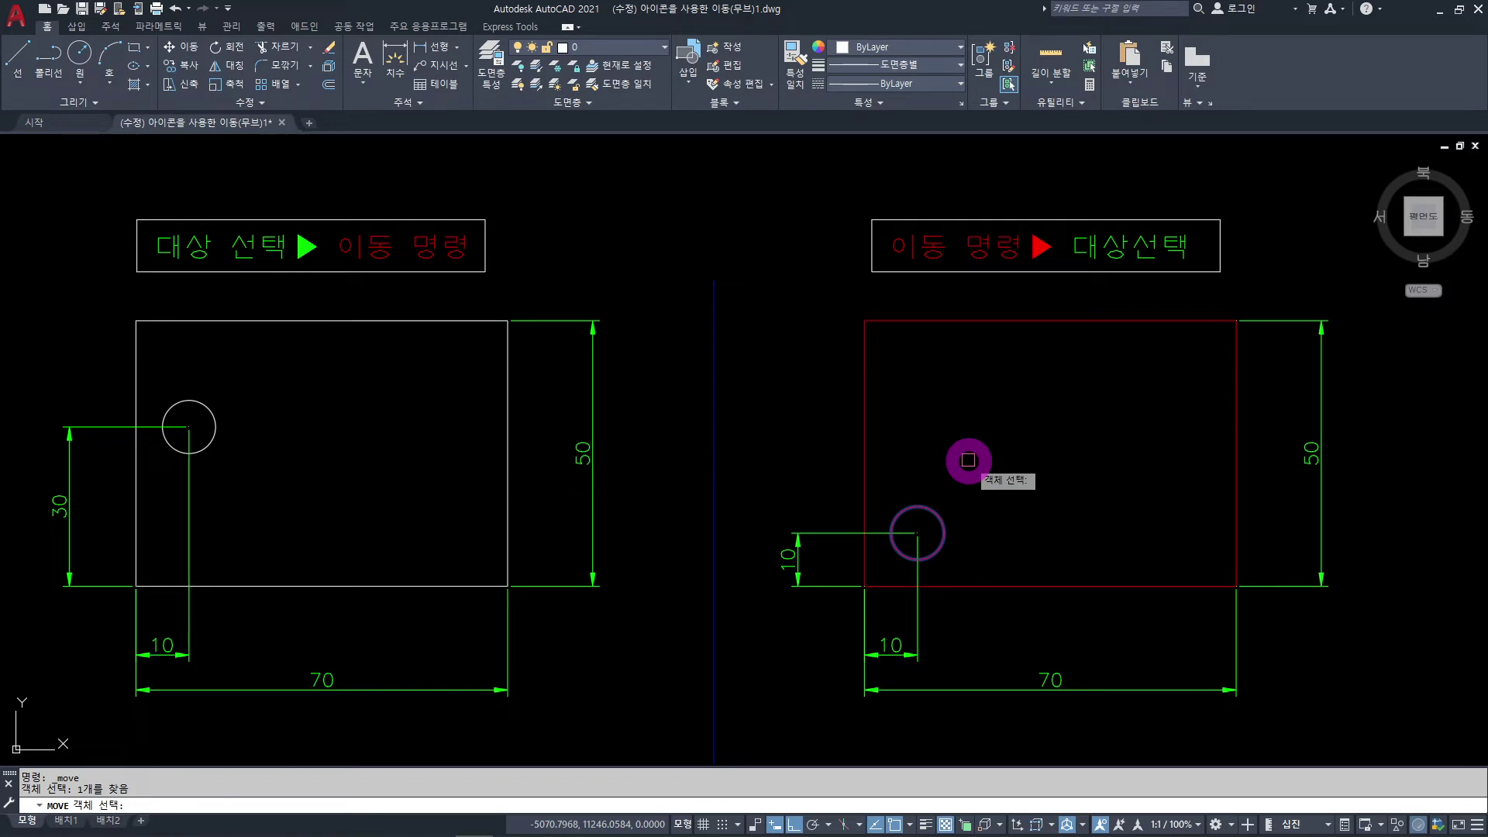
key(space)
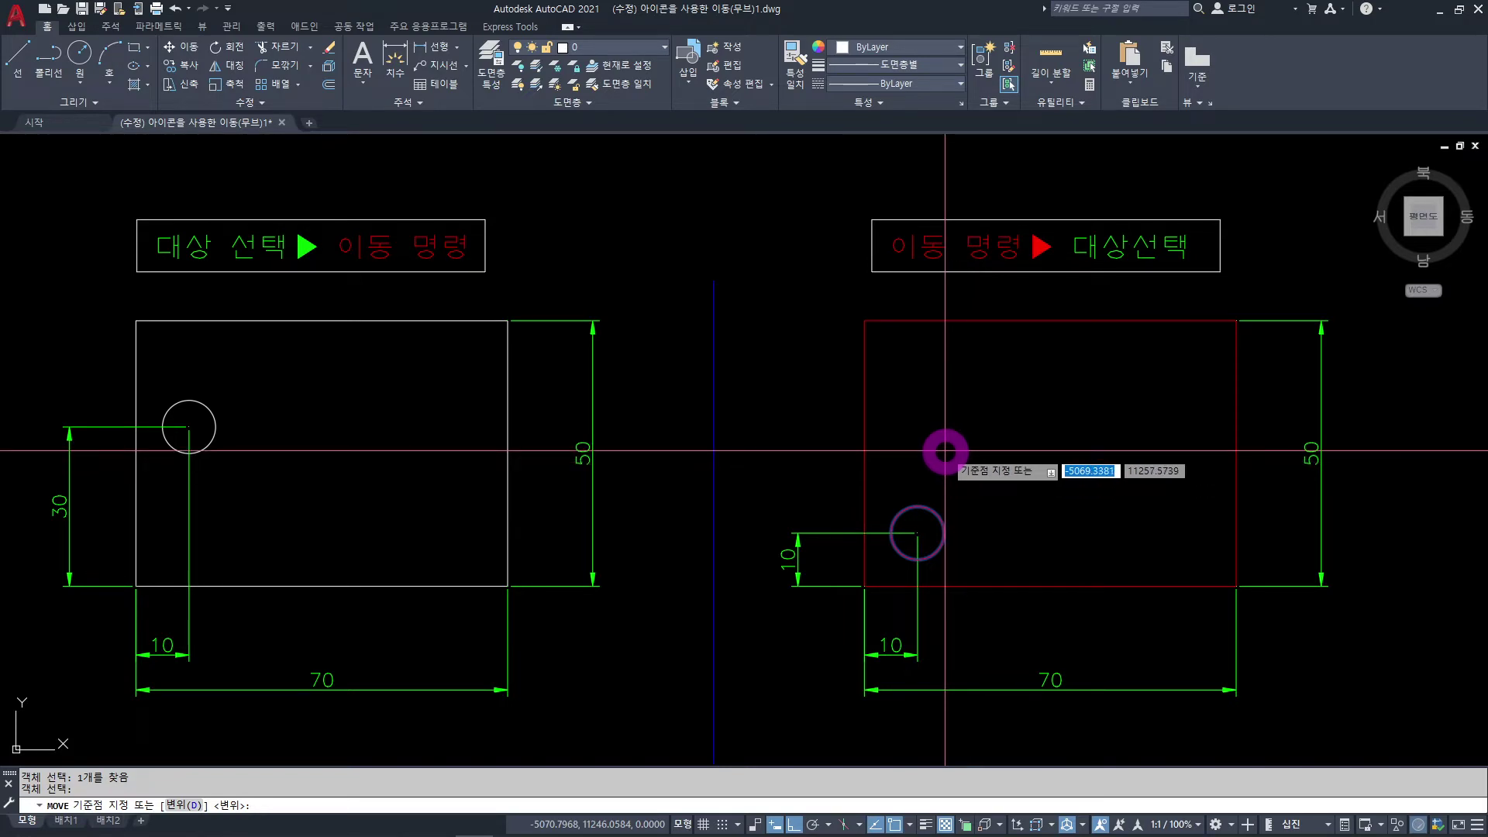
click(945, 450)
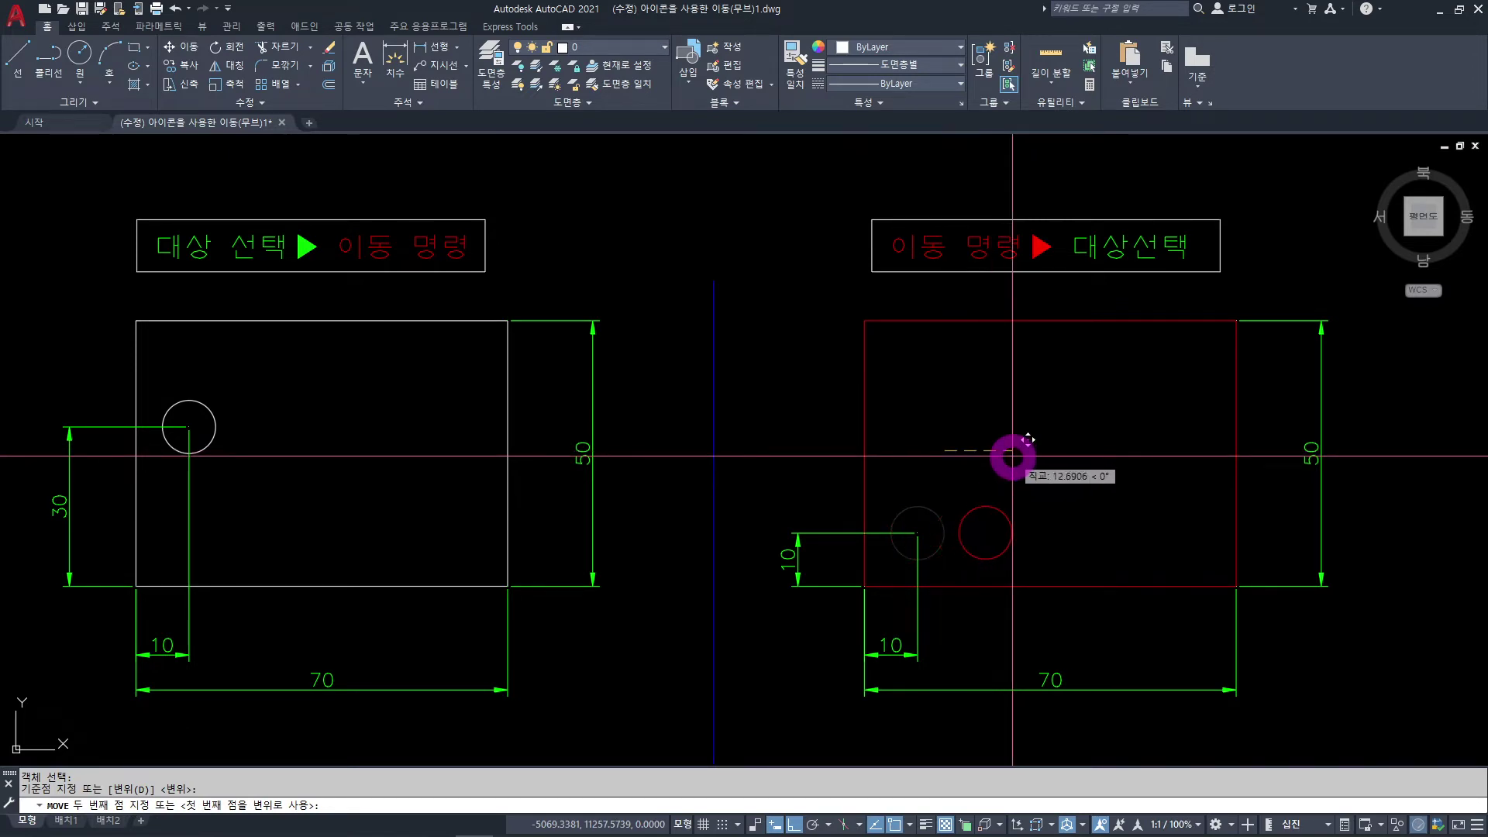
text(30)
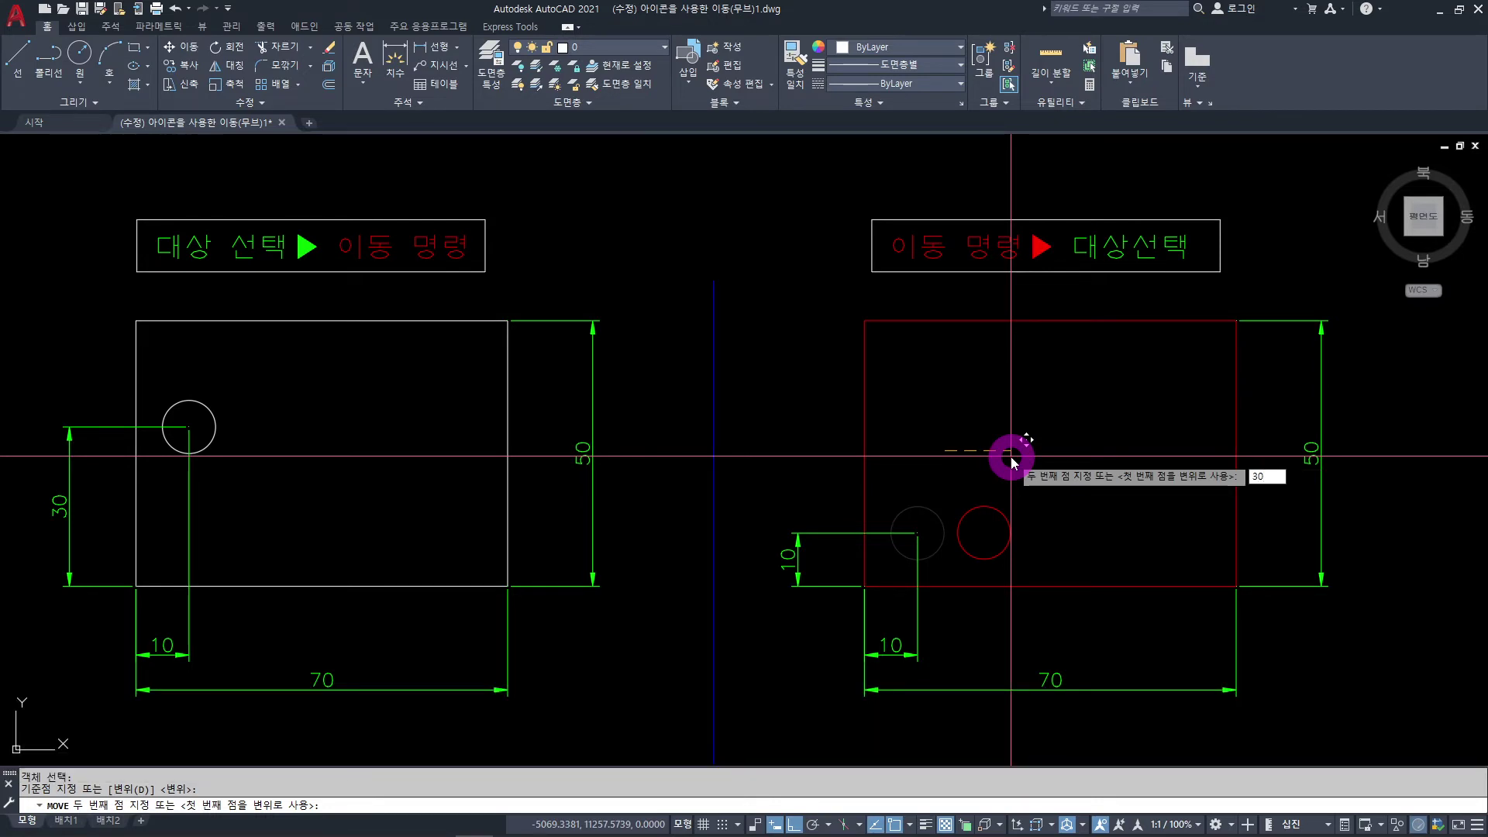
key(Return)
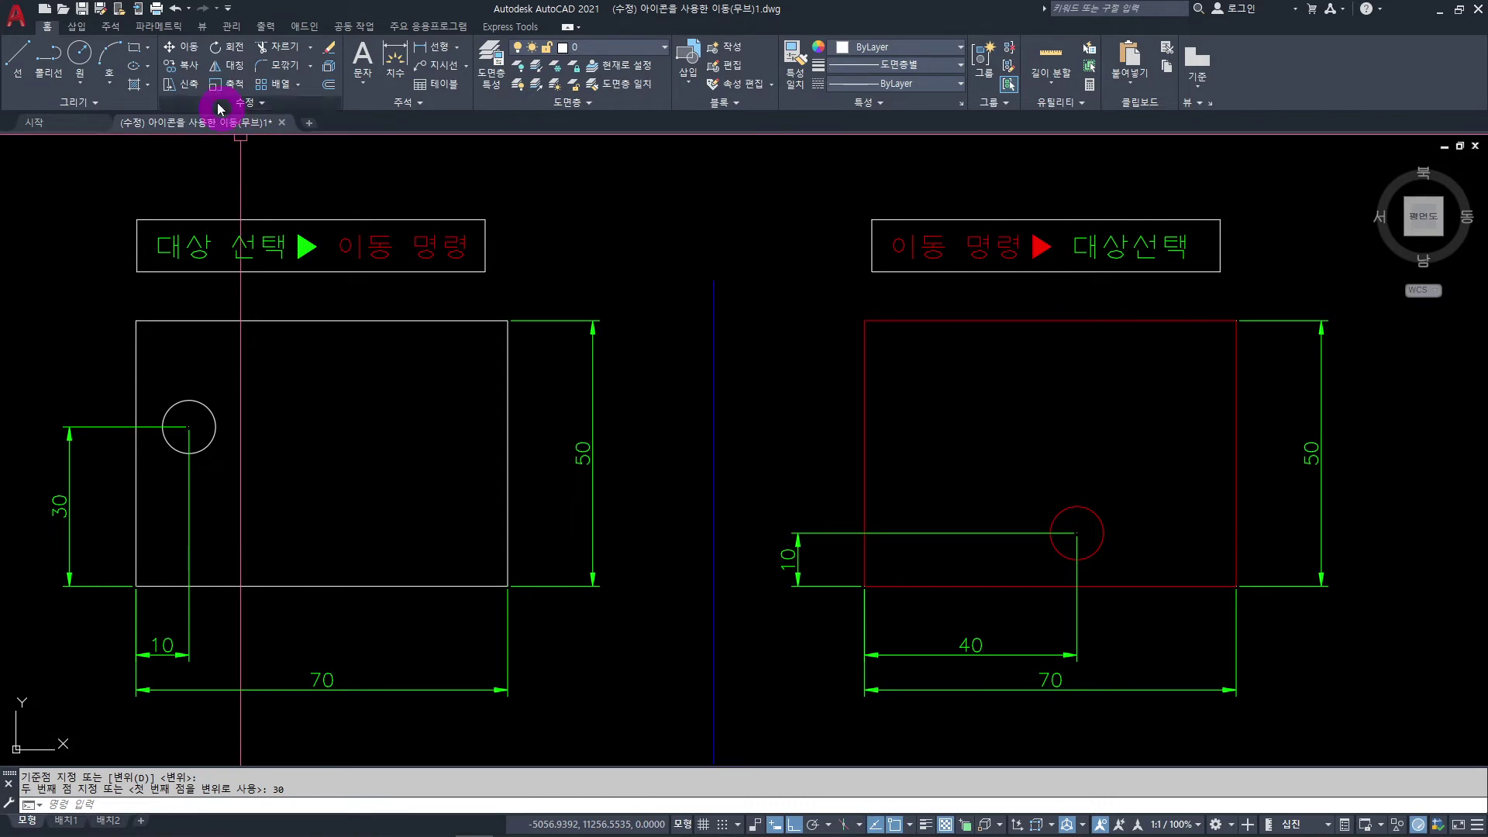
Move the red circle 20 units straight up, selecting it after starting Move and using a base point outside the red rectangle.
click(183, 47)
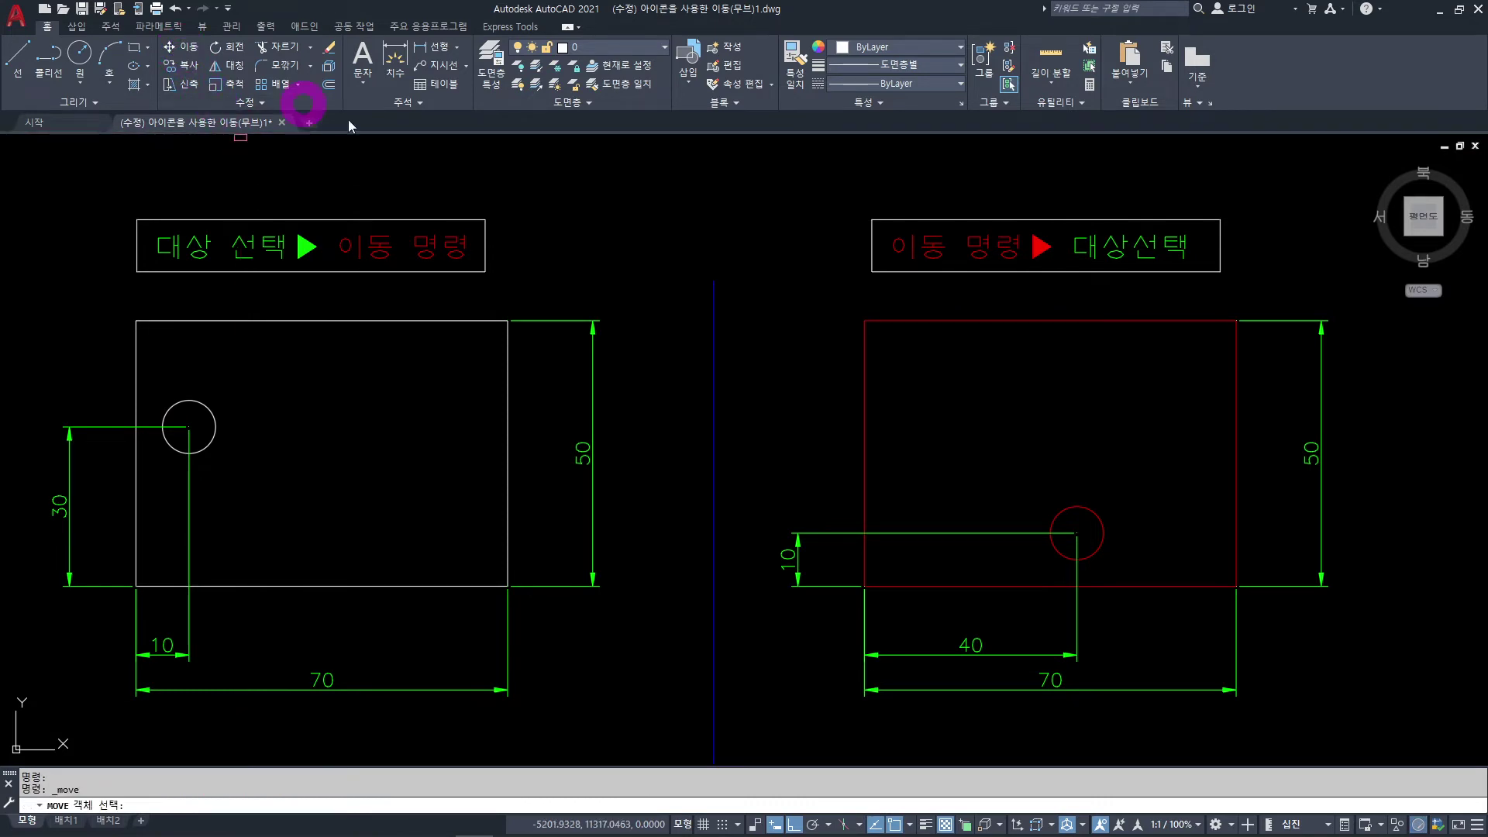
click(1095, 512)
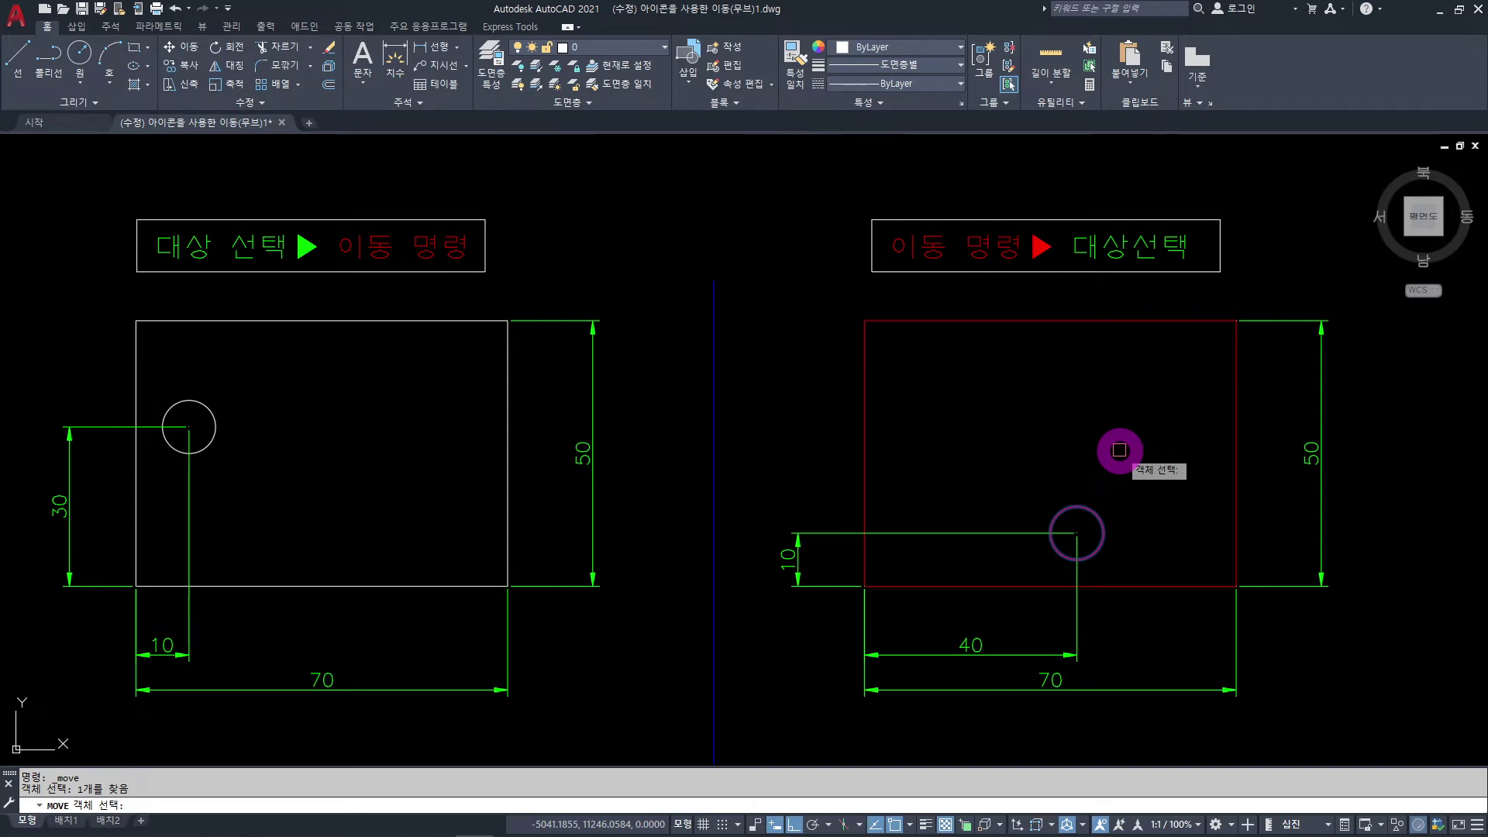
key(space)
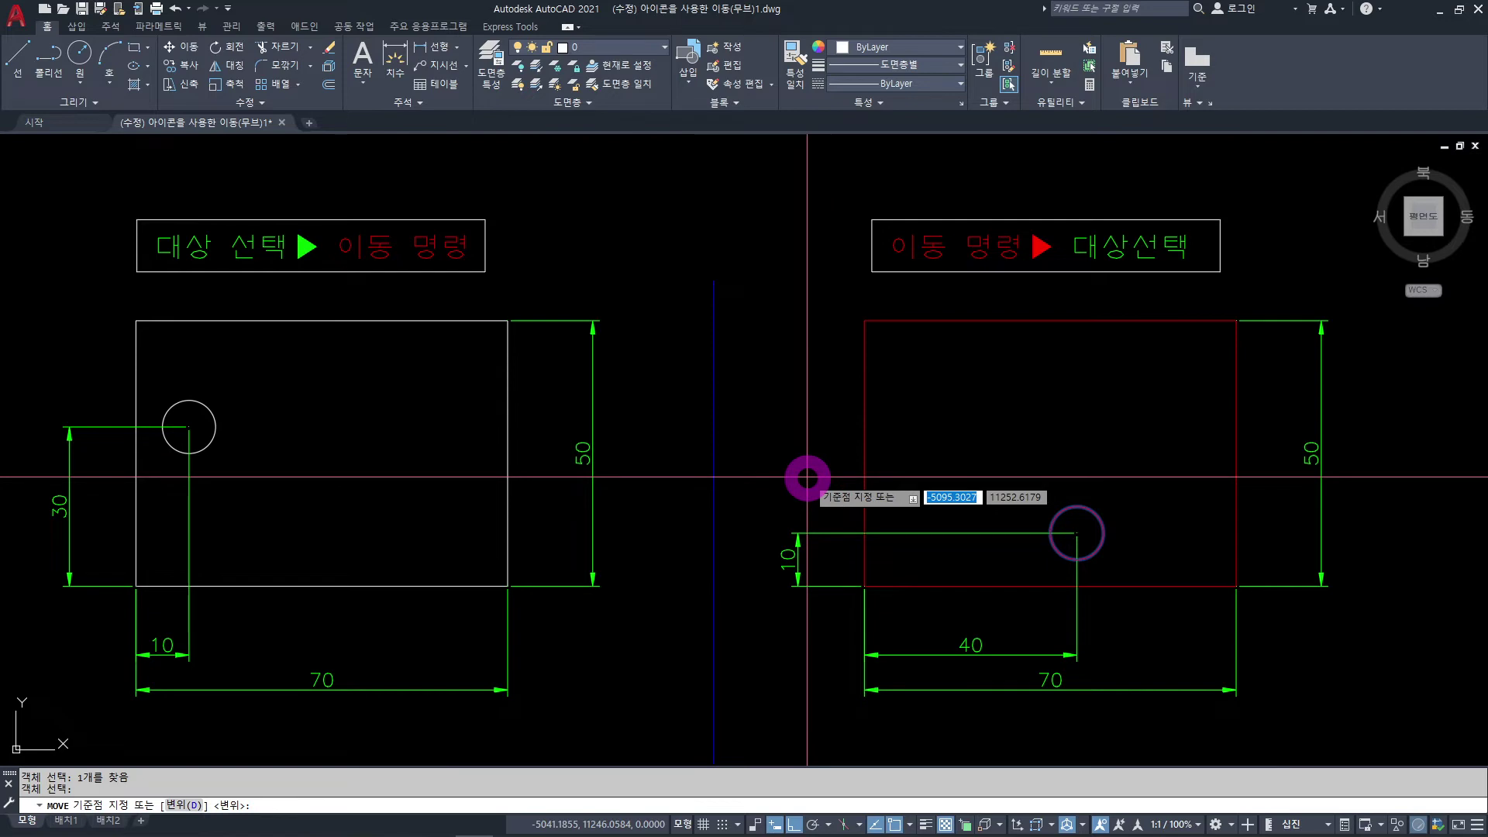
click(807, 477)
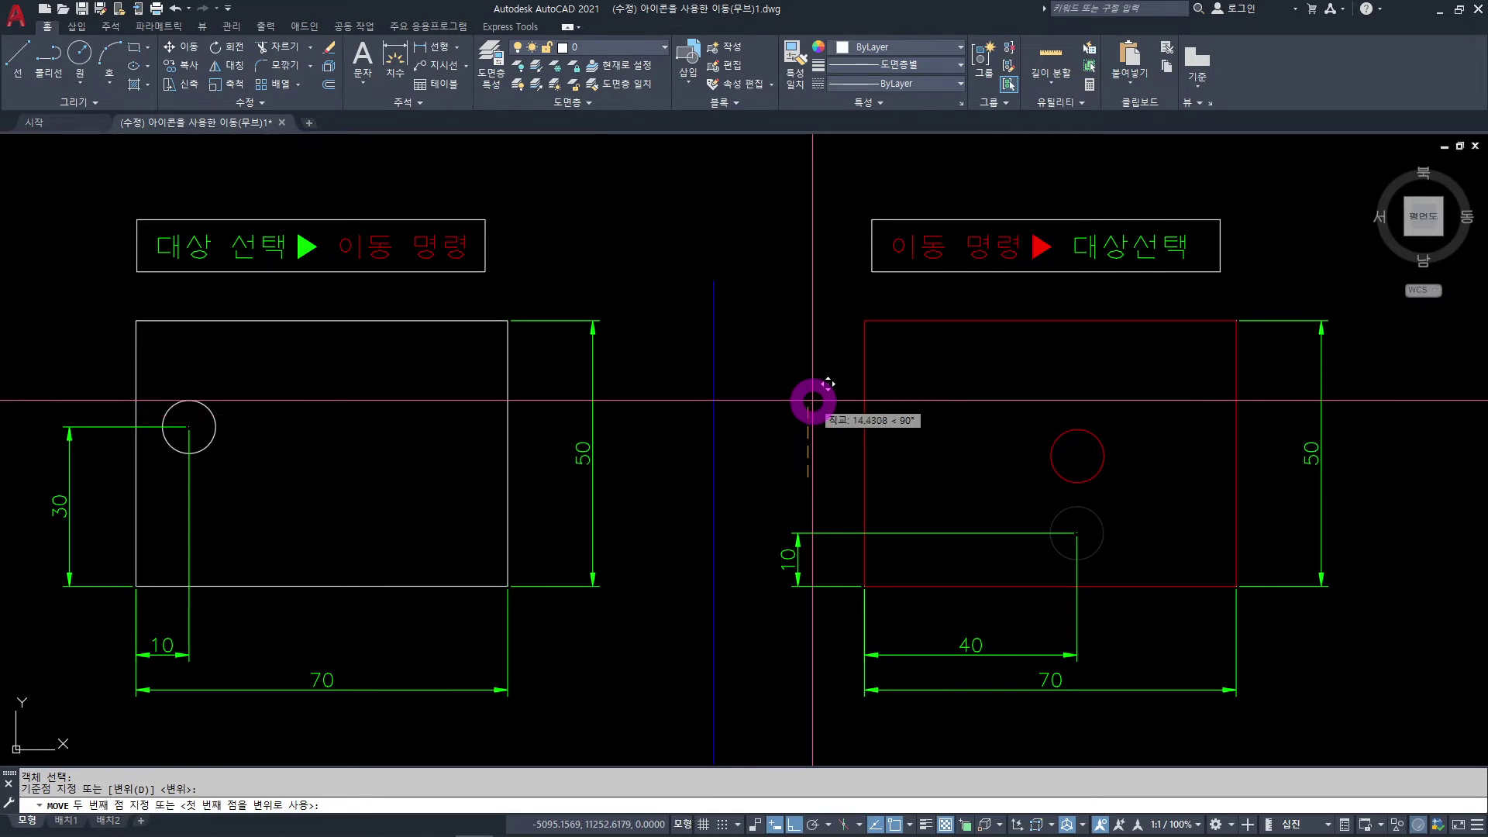
text(20)
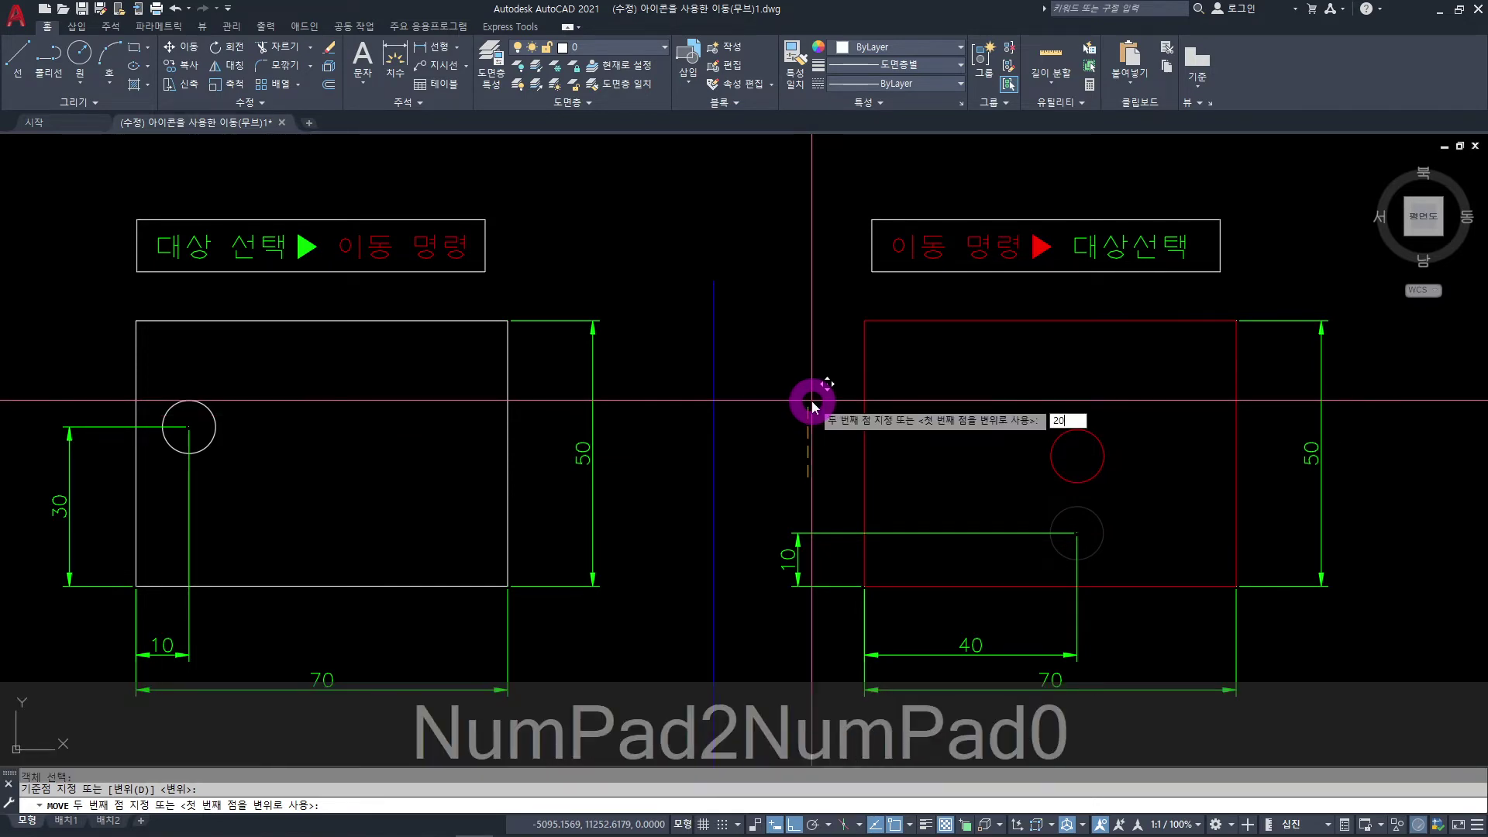
key(Return)
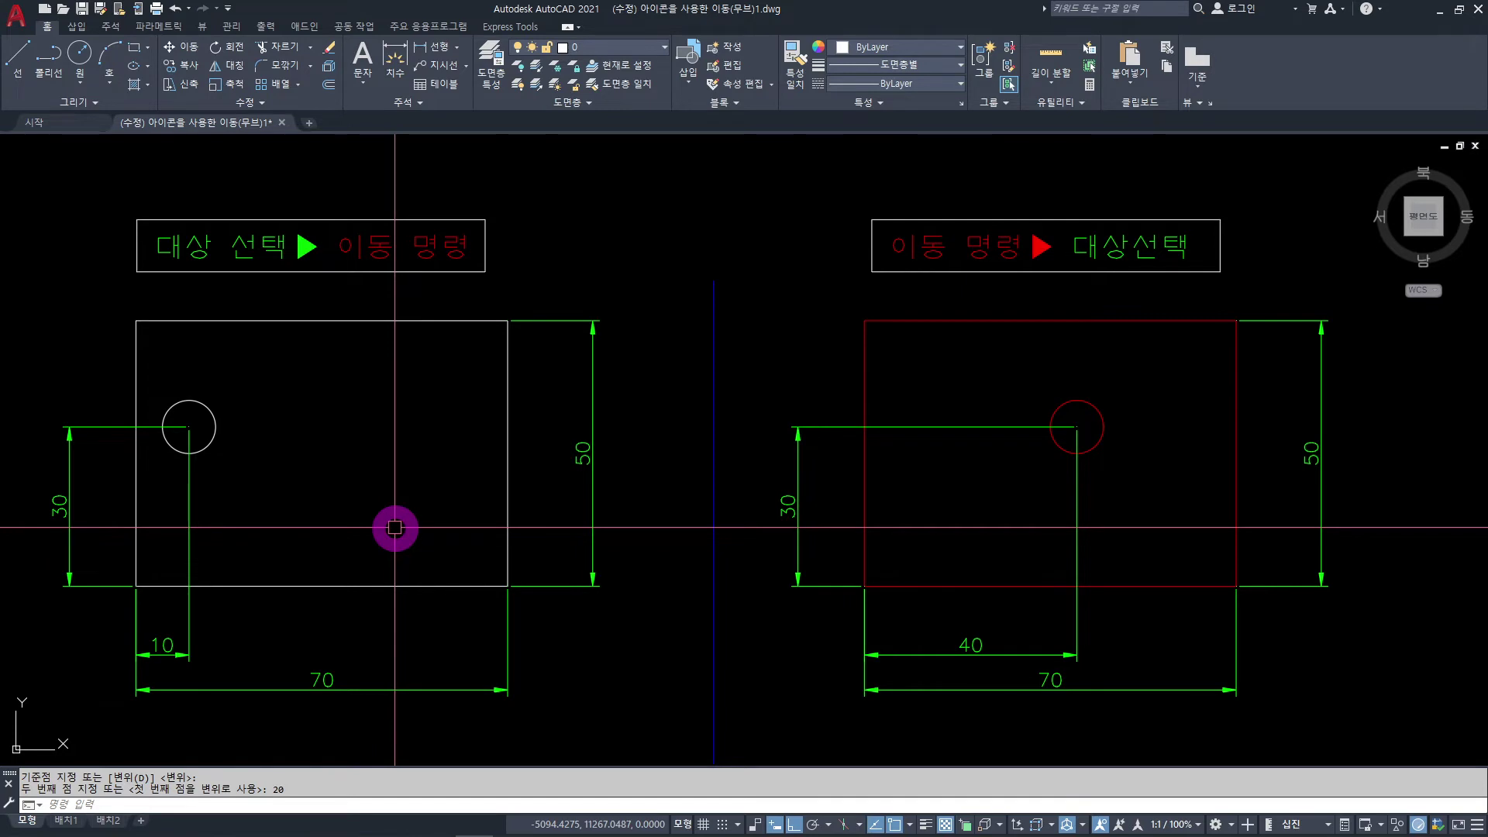
Select the white circle before starting Move and shift it 30 units horizontally to the right.
click(211, 439)
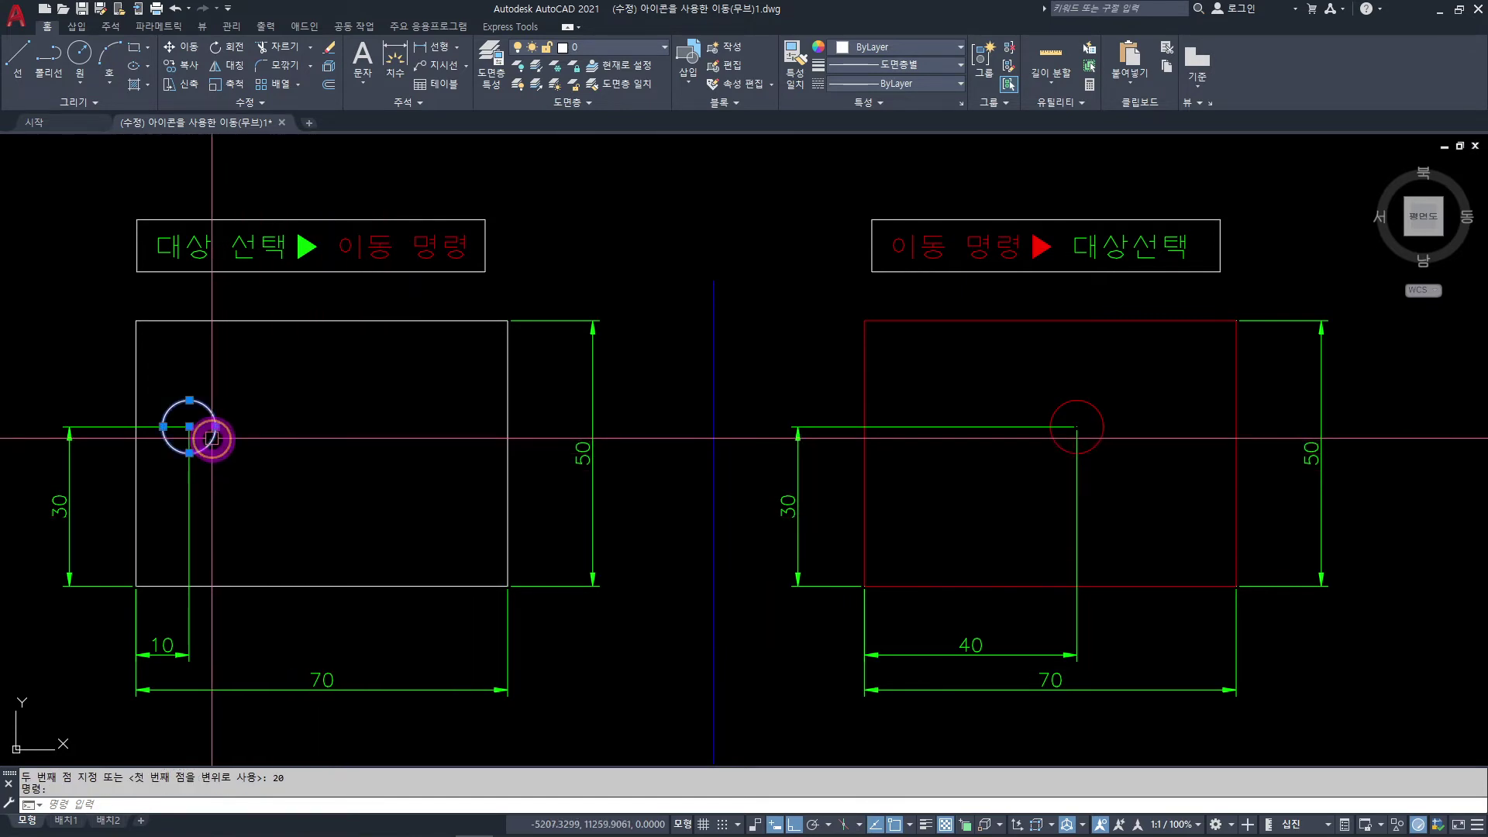
key(Escape)
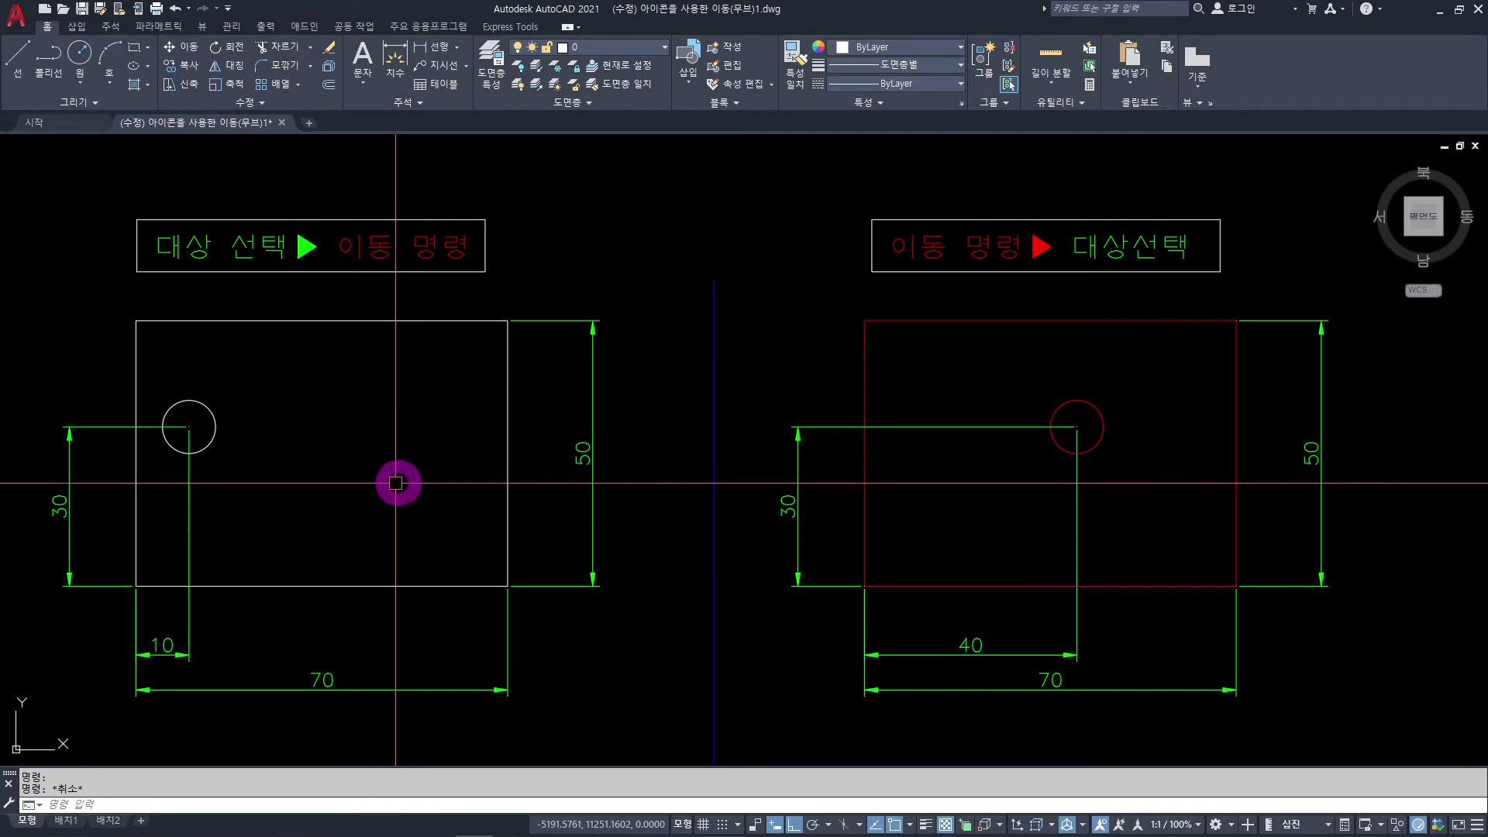
click(212, 430)
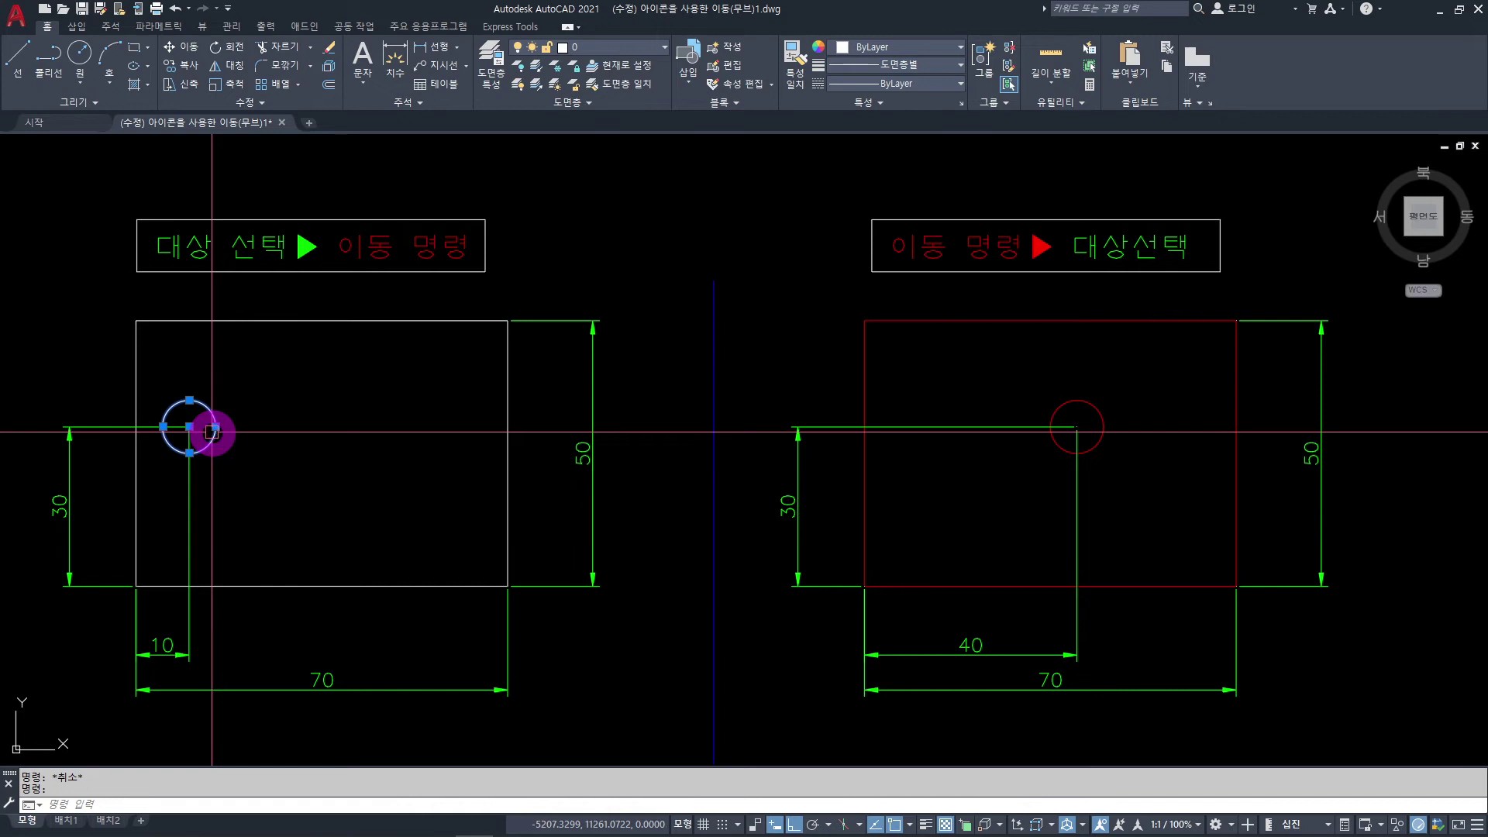
click(186, 48)
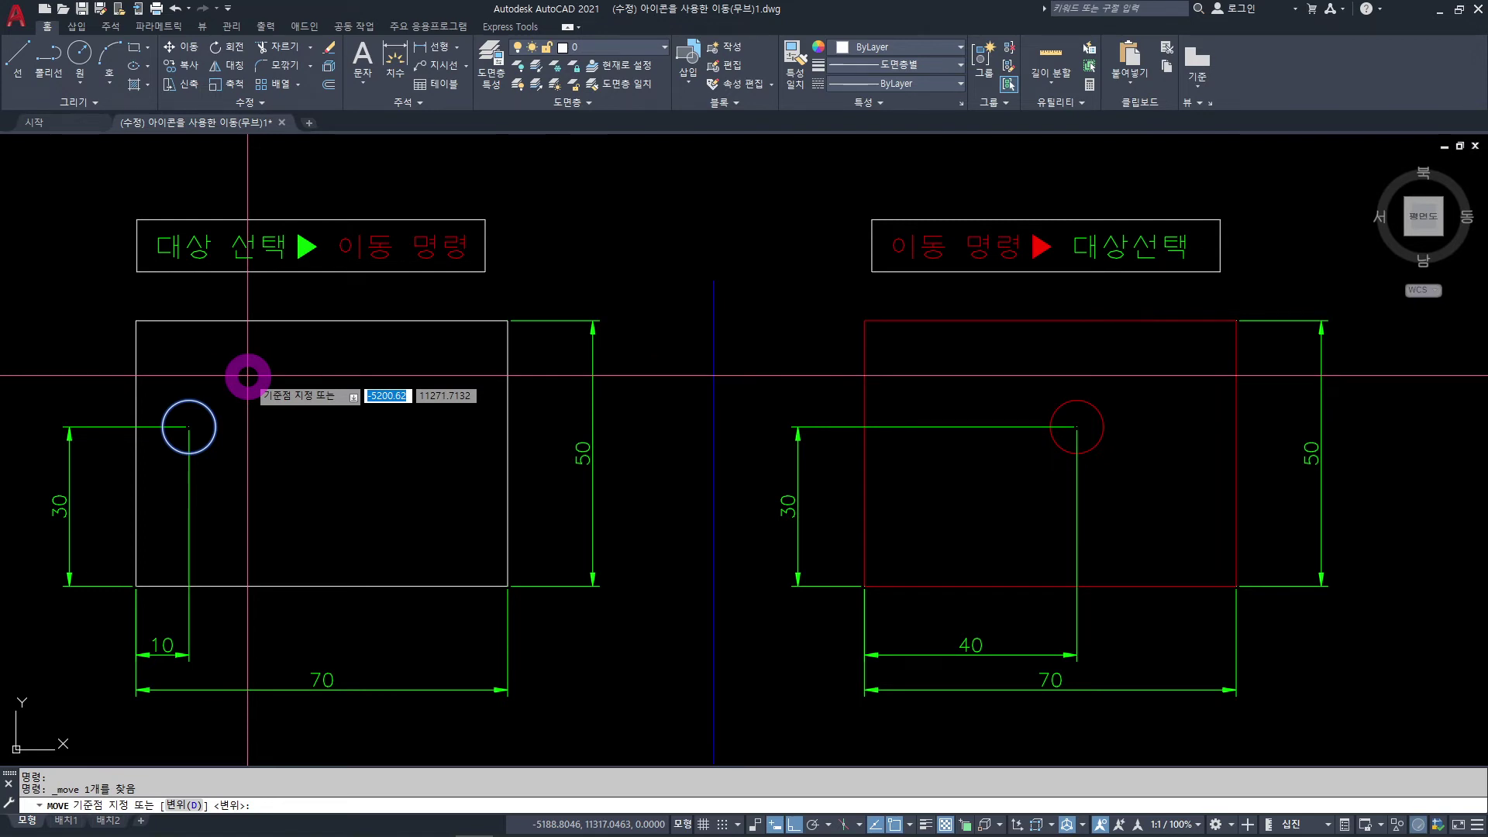
click(248, 376)
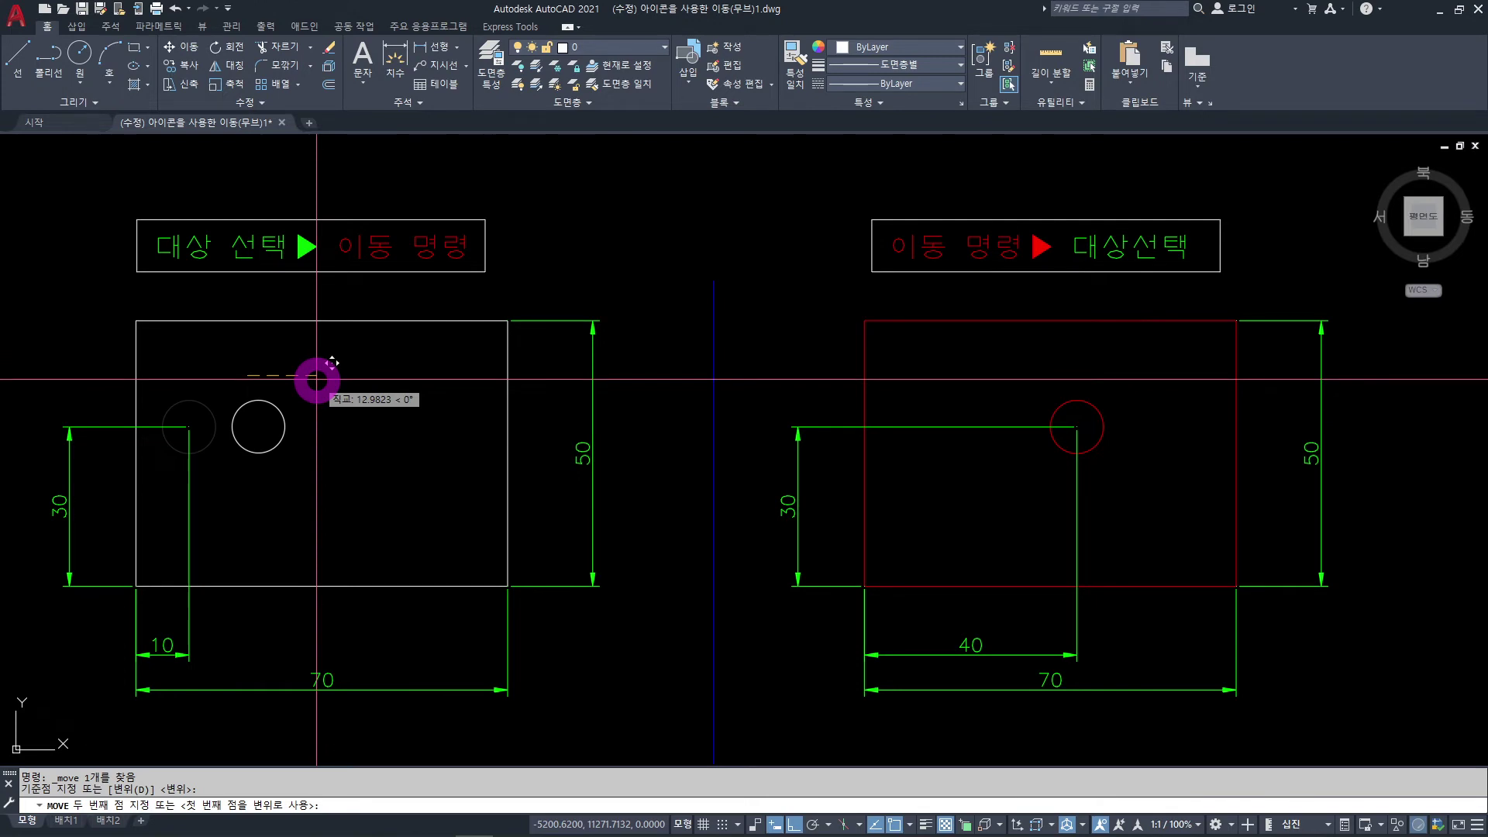
text(30)
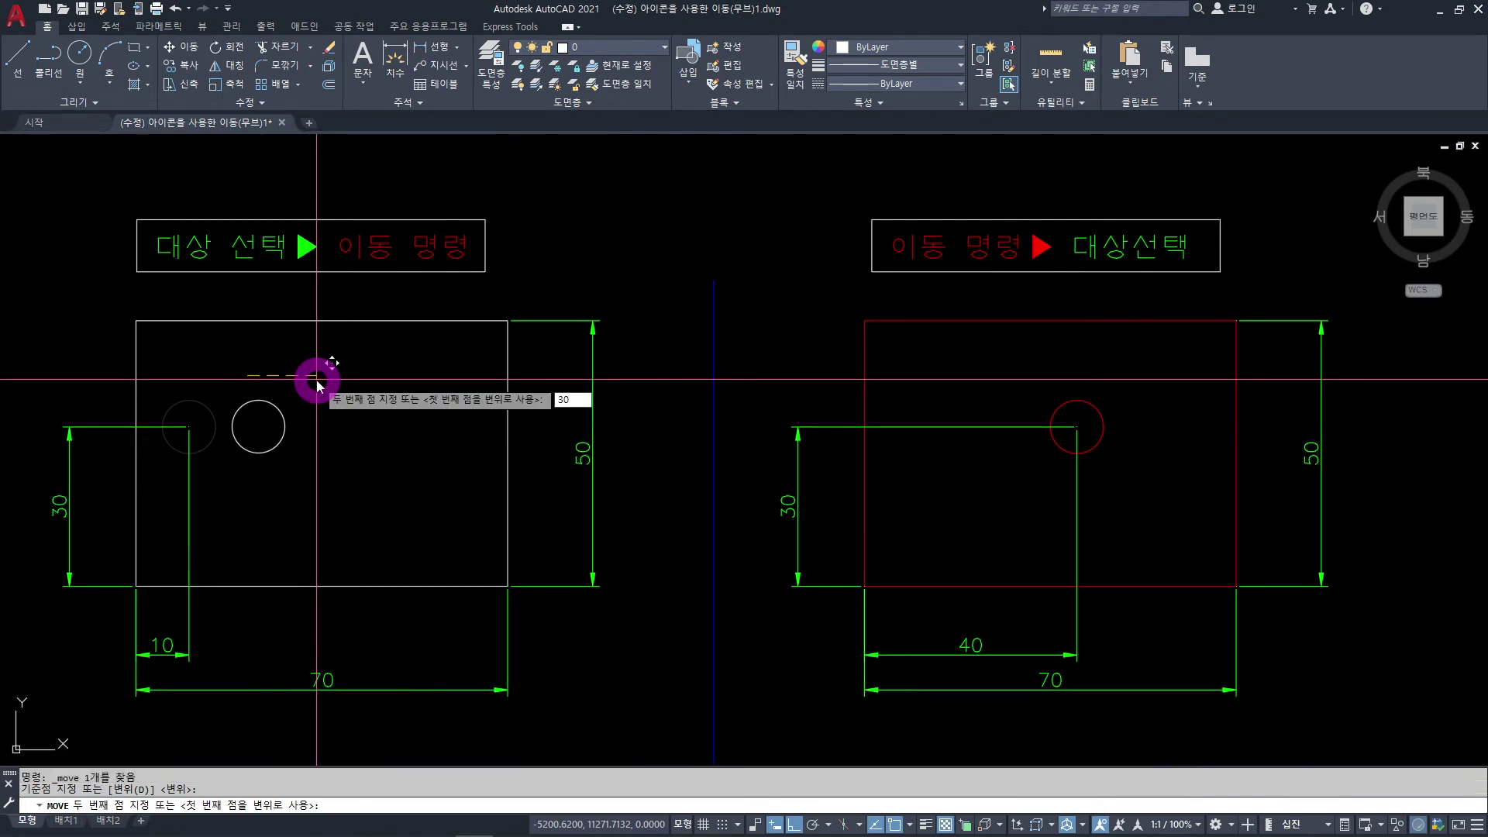
key(Return)
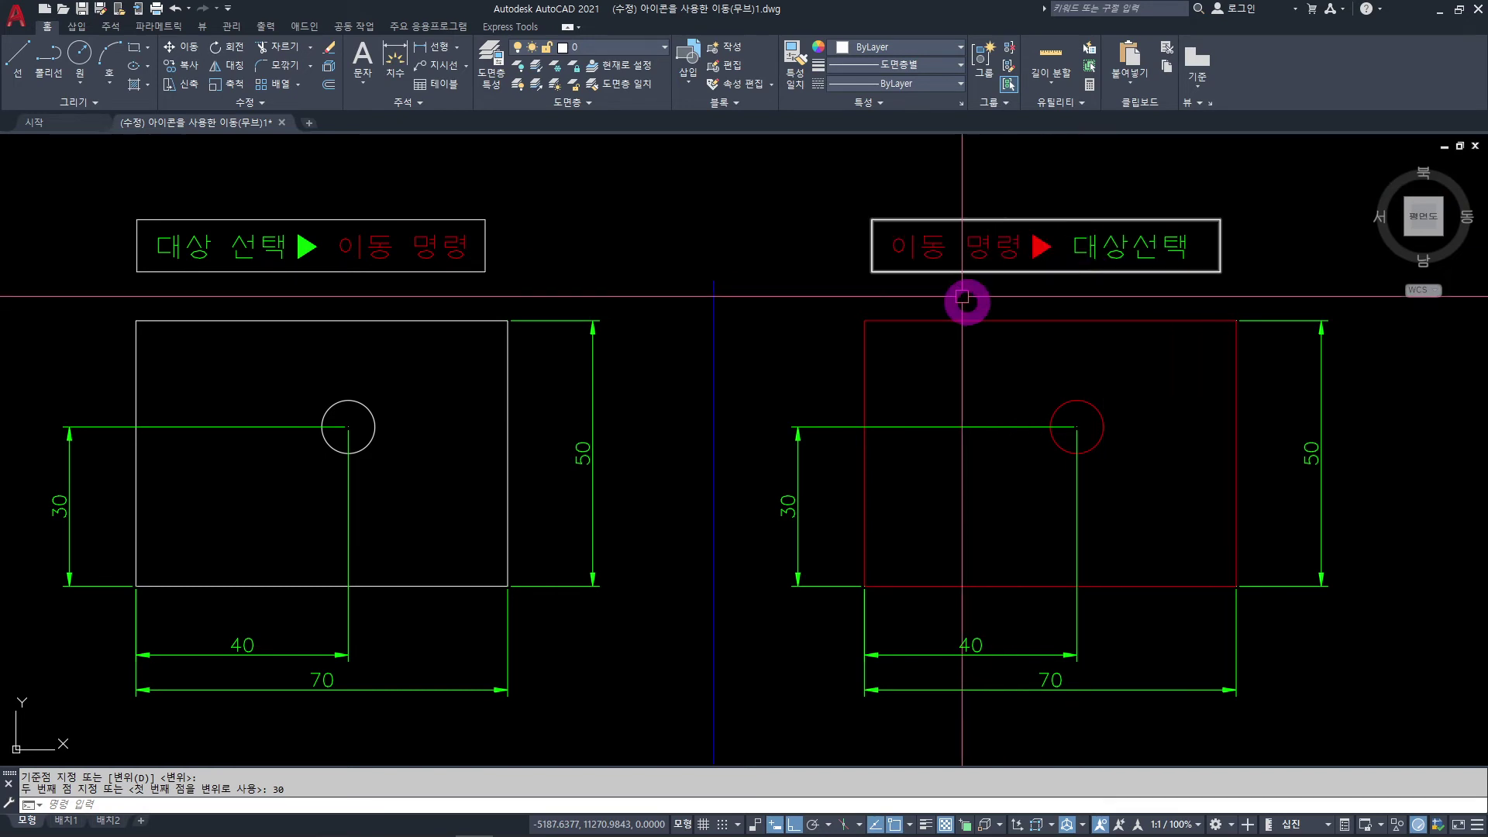
Start Move before selecting the red circle and shift it 20 units horizontally to the left.
click(177, 50)
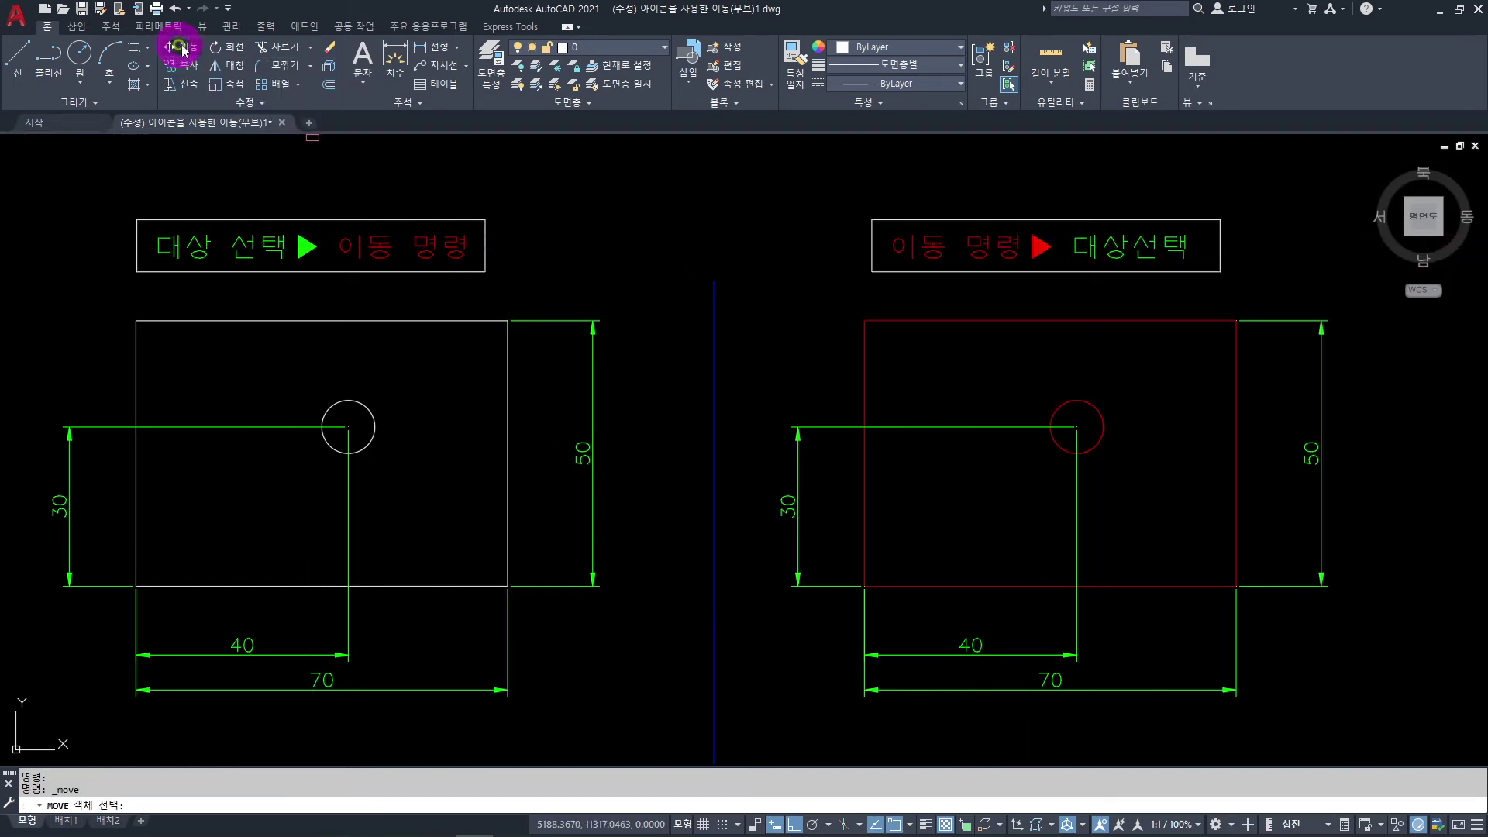
click(1094, 404)
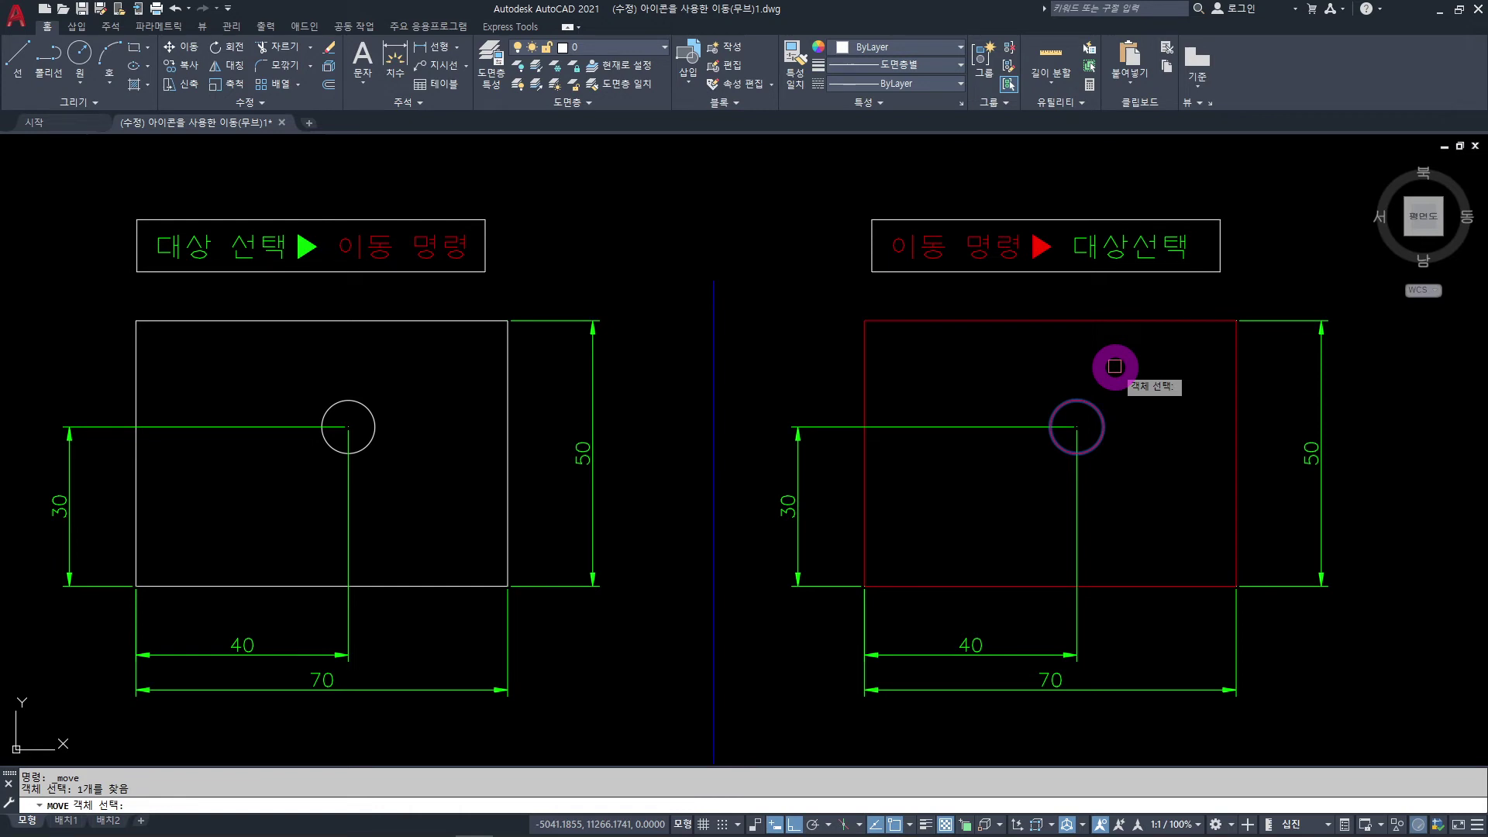
key(space)
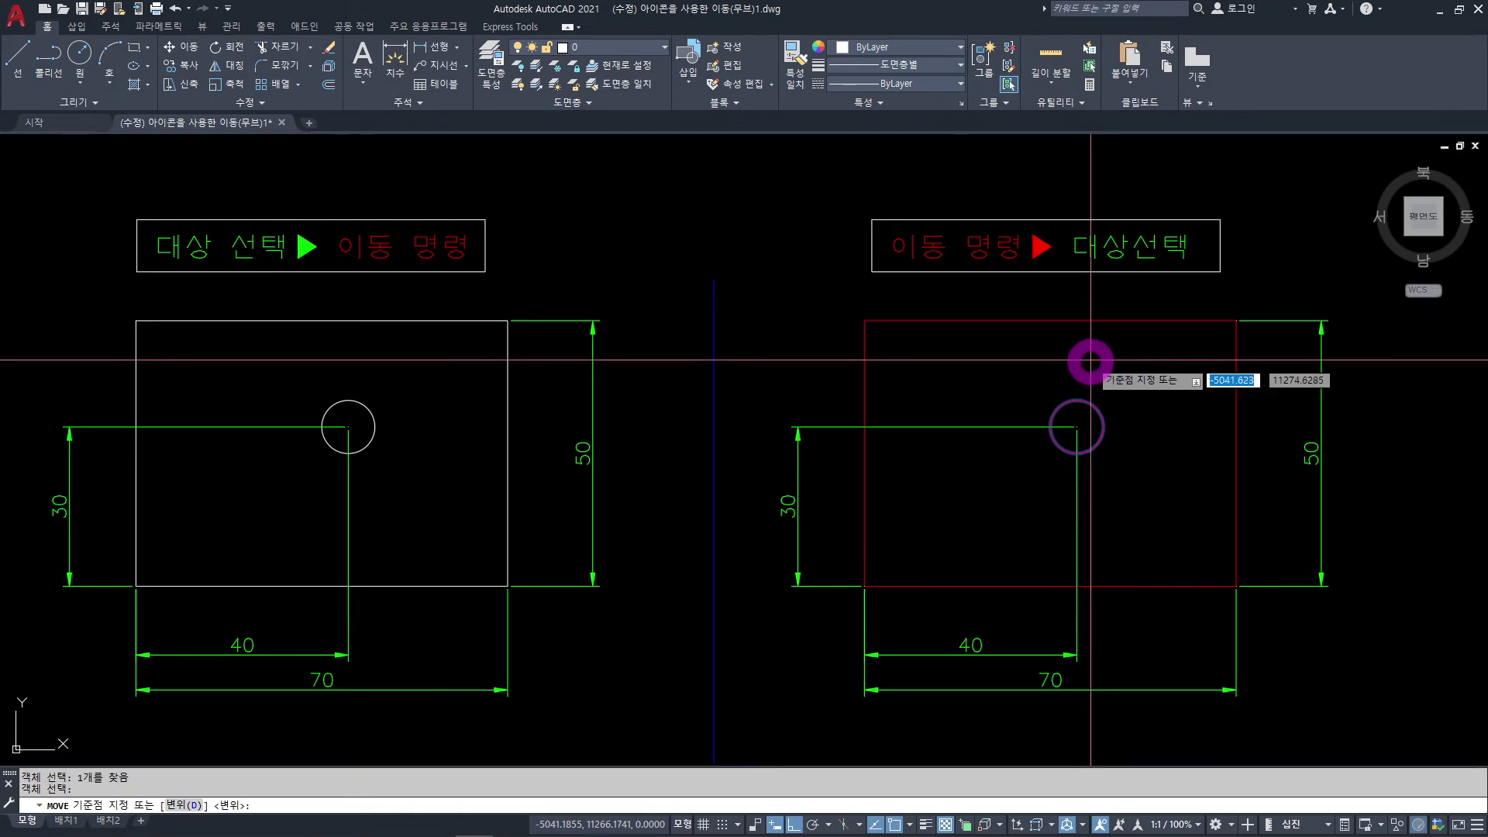
click(1085, 357)
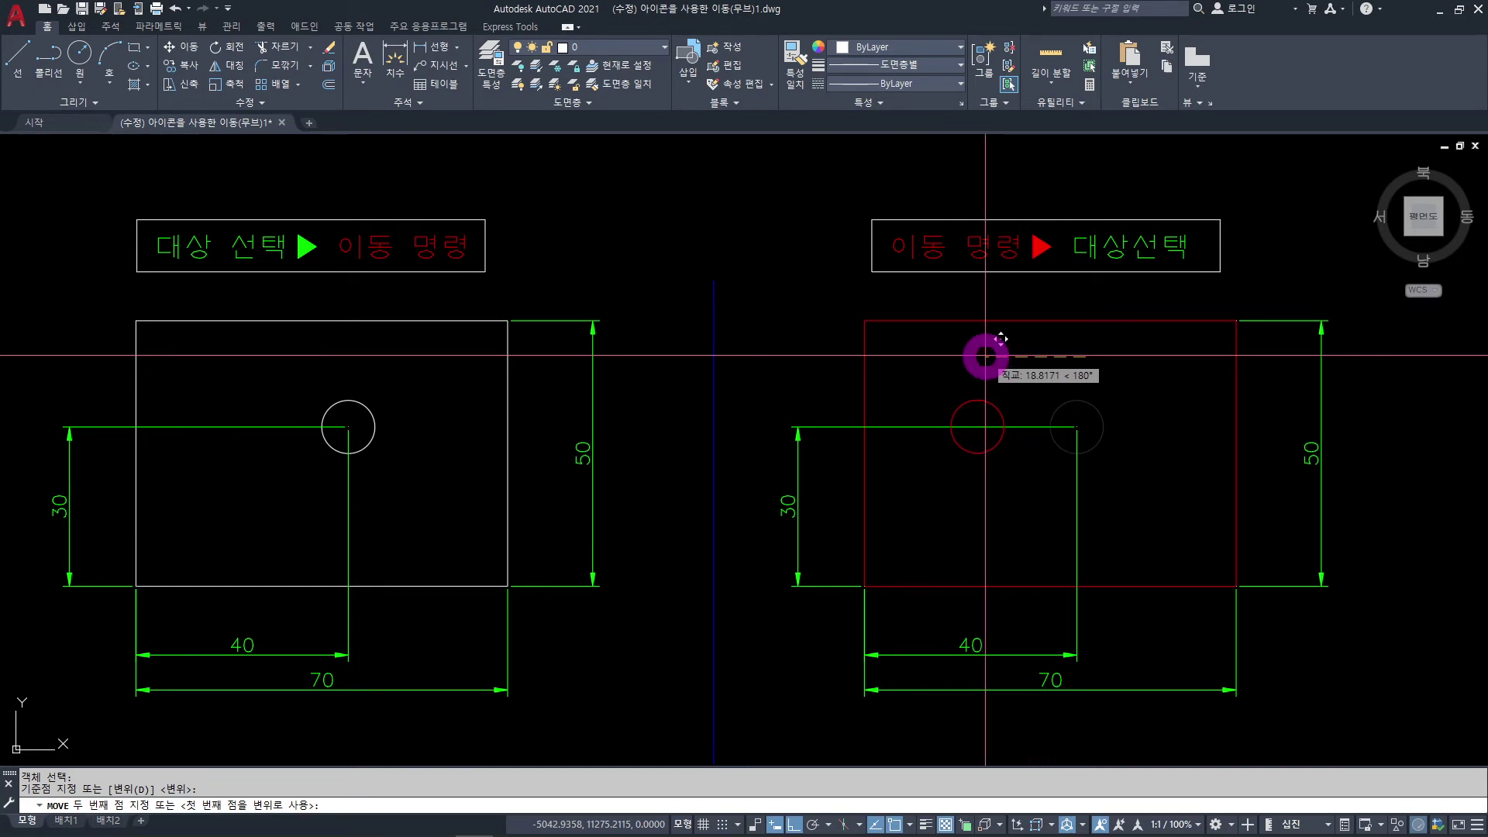
text(20)
key(Return)
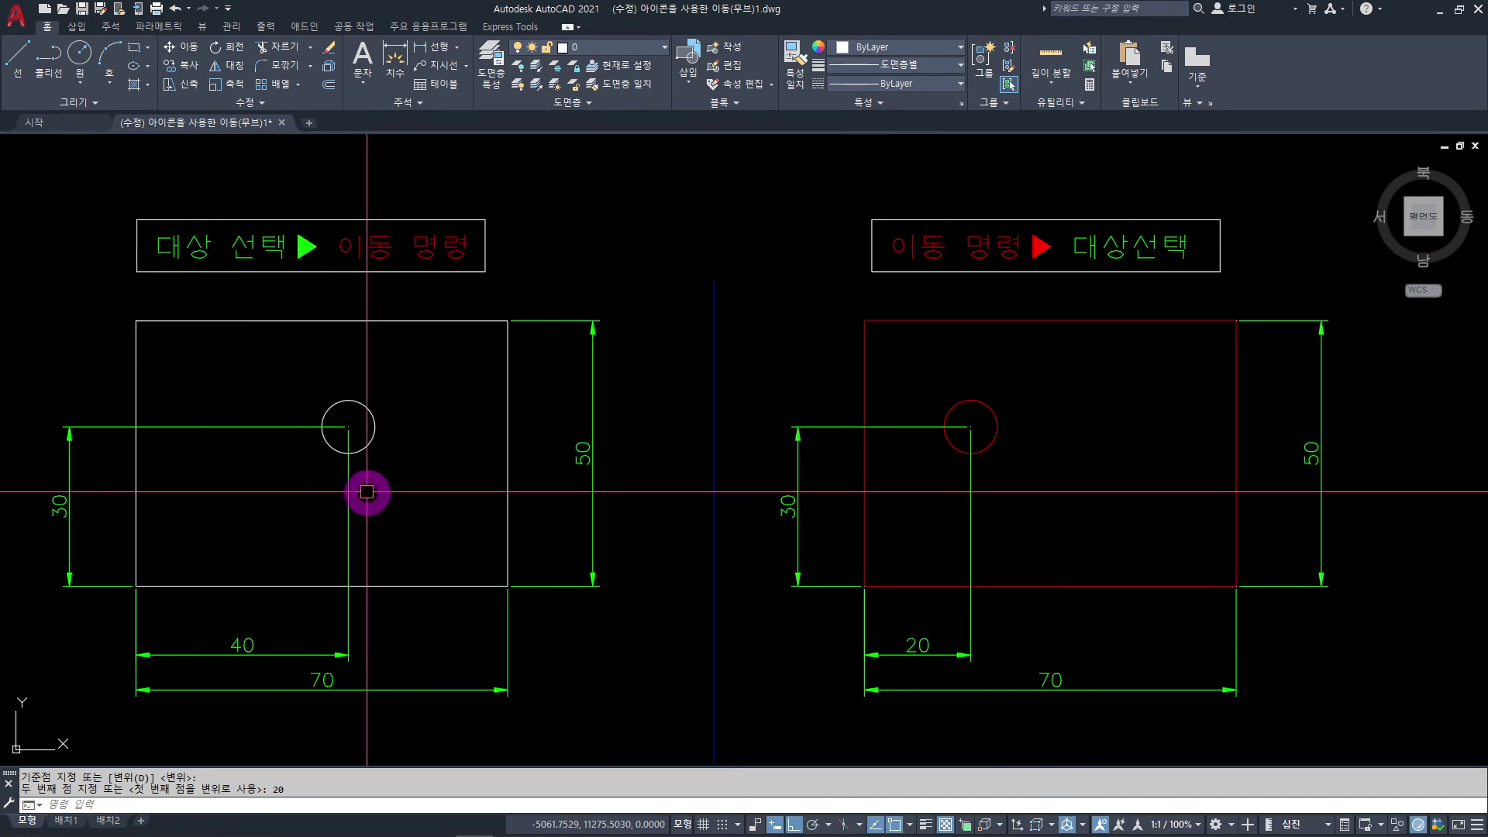
Try Move with the white circle and its rectangle both preselected, cancel it, then select the circle alone and clear the selection.
click(367, 444)
click(516, 512)
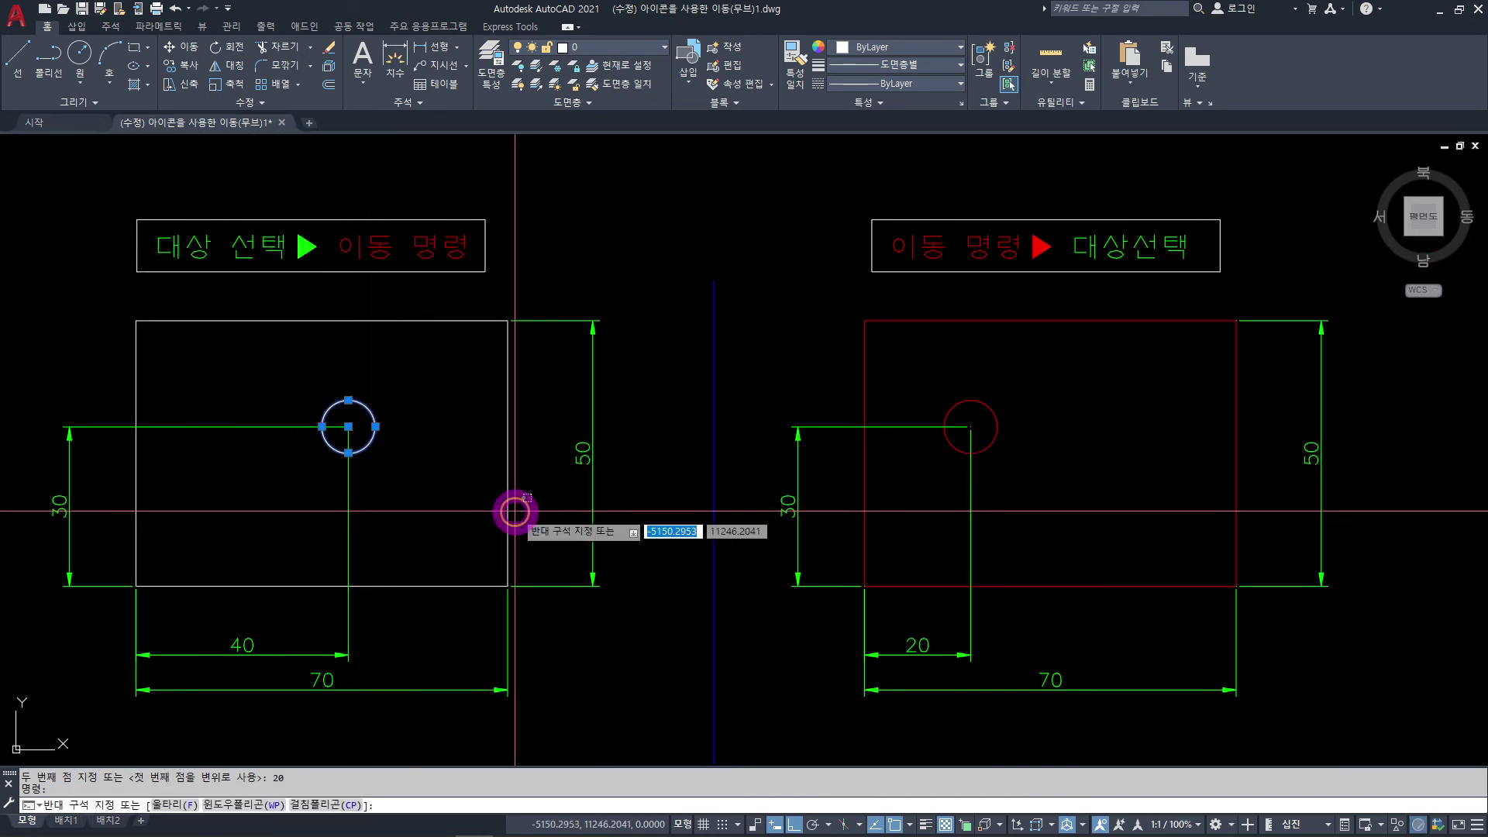
click(492, 508)
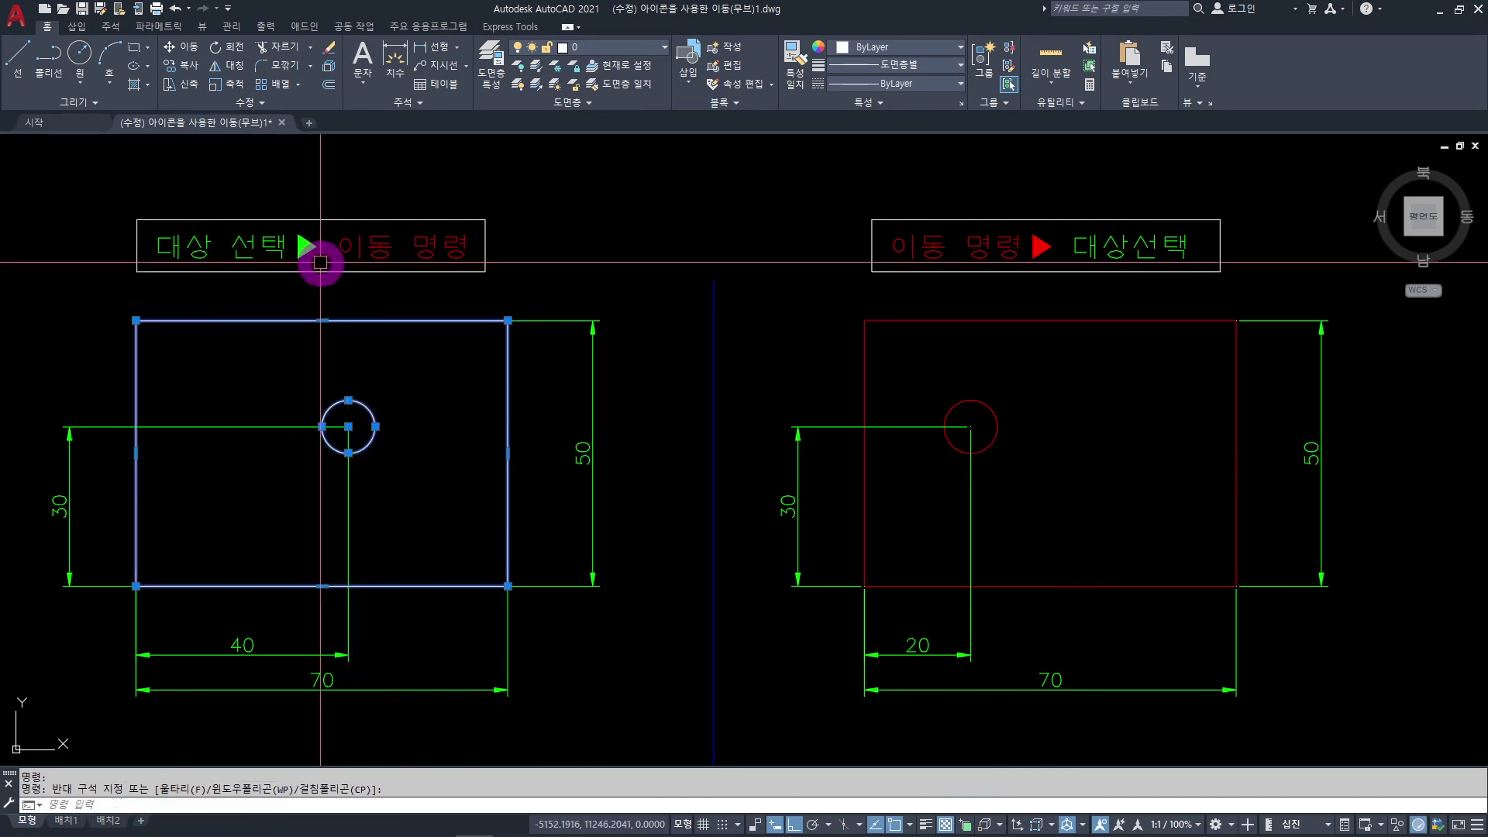
click(189, 56)
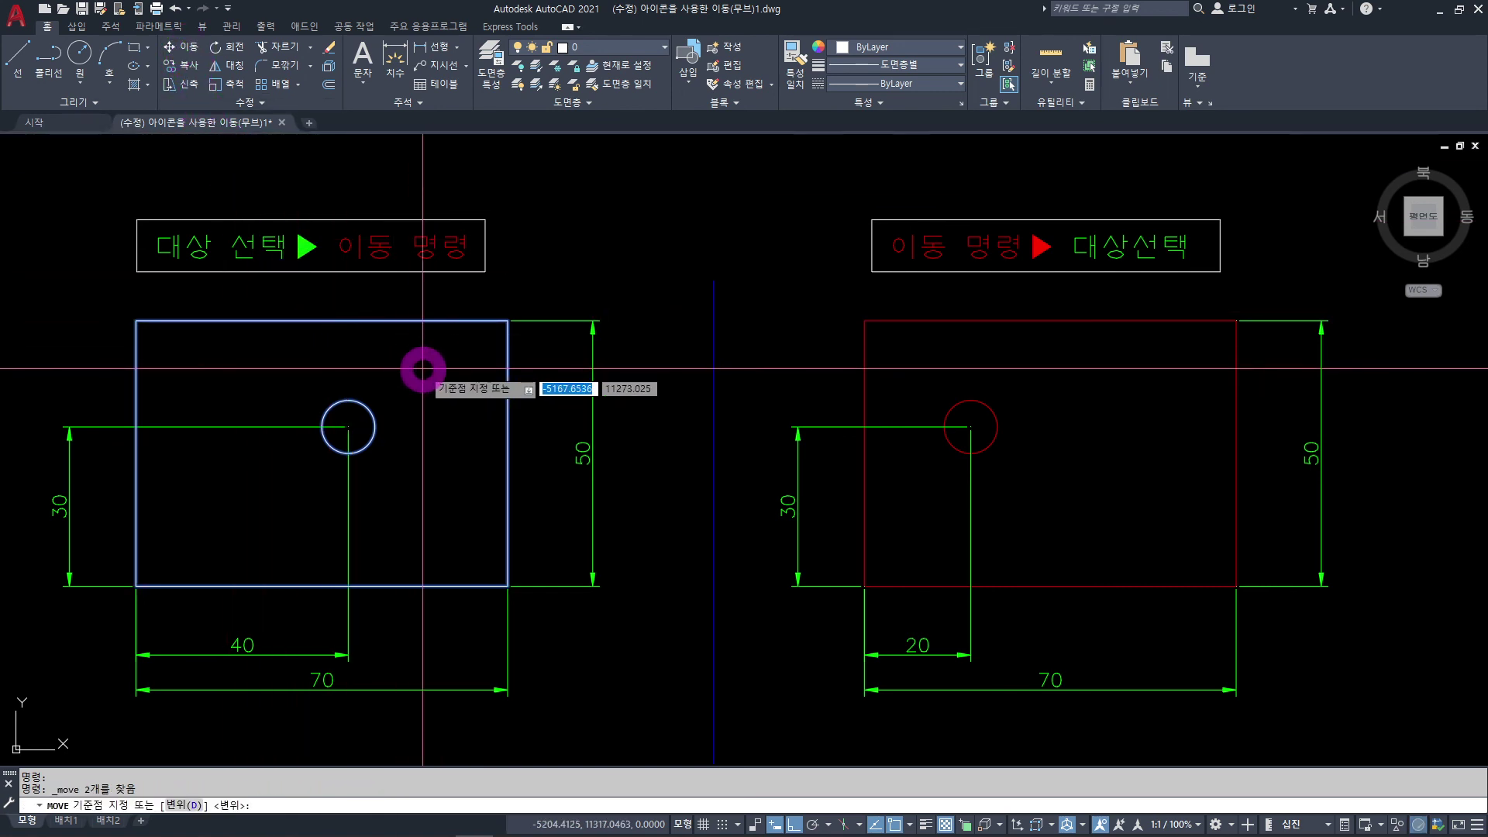
key(Escape)
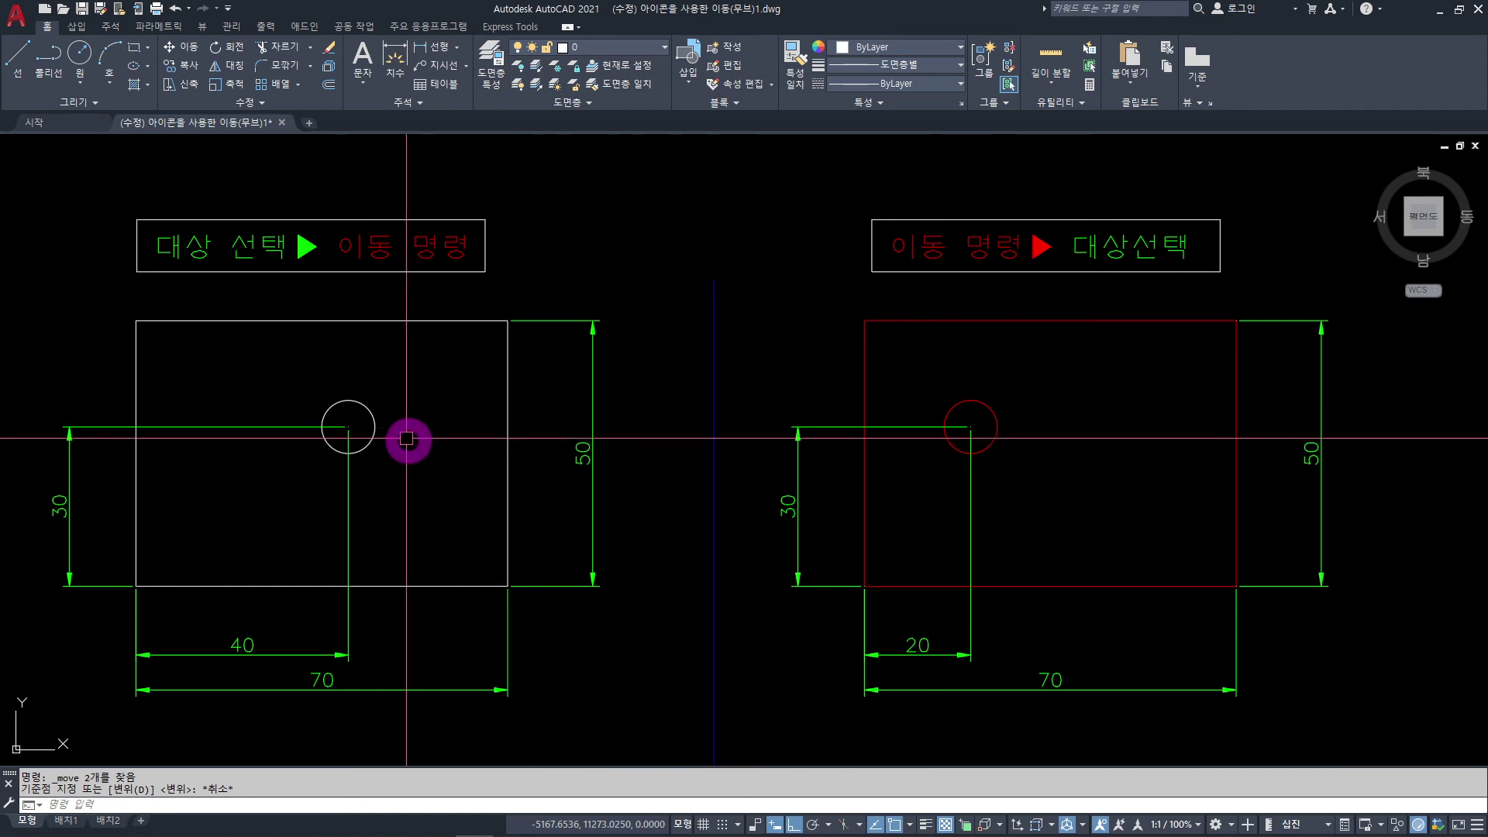
click(374, 429)
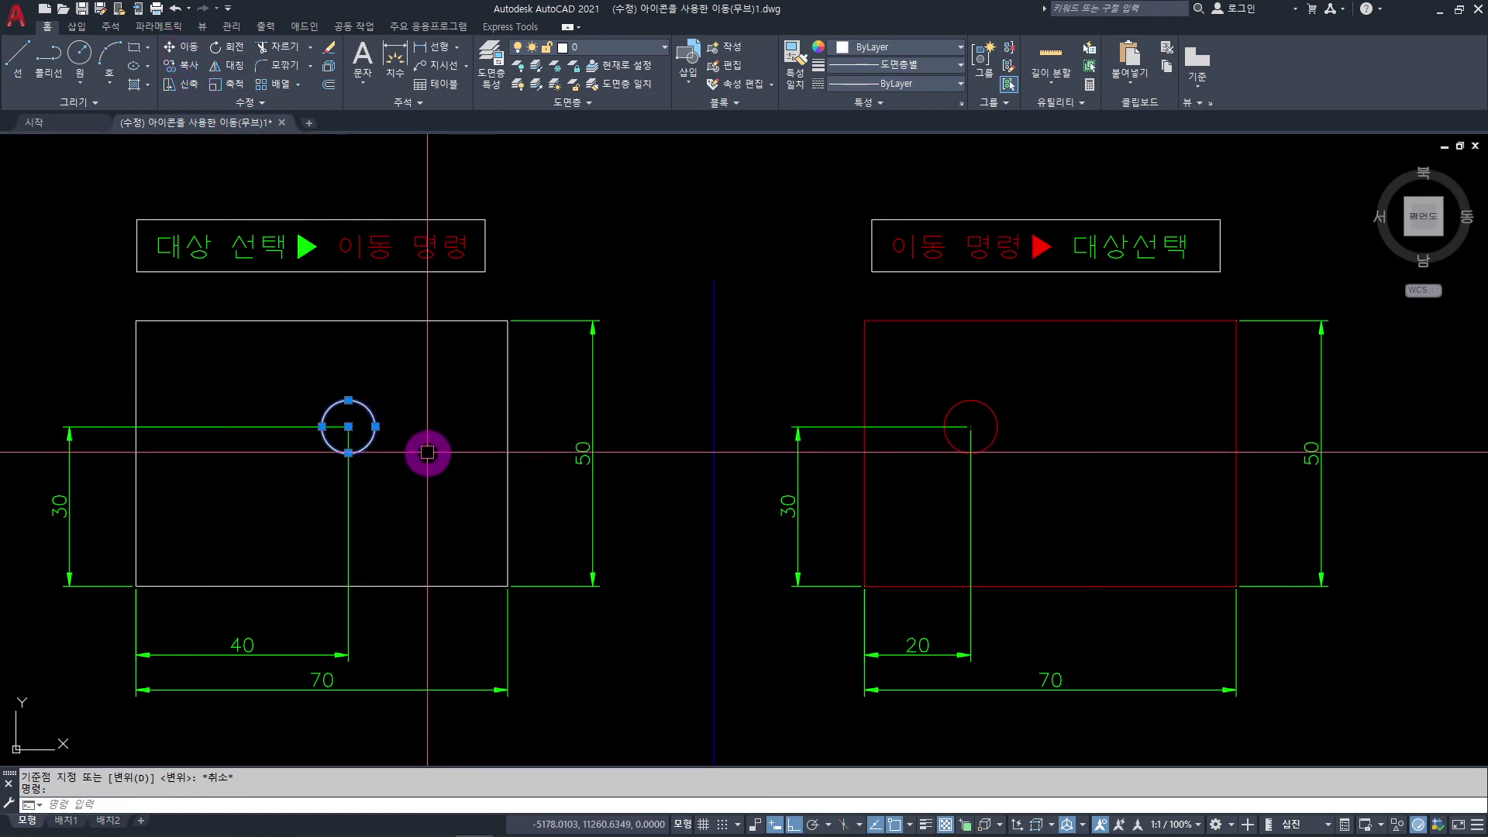
key(Escape)
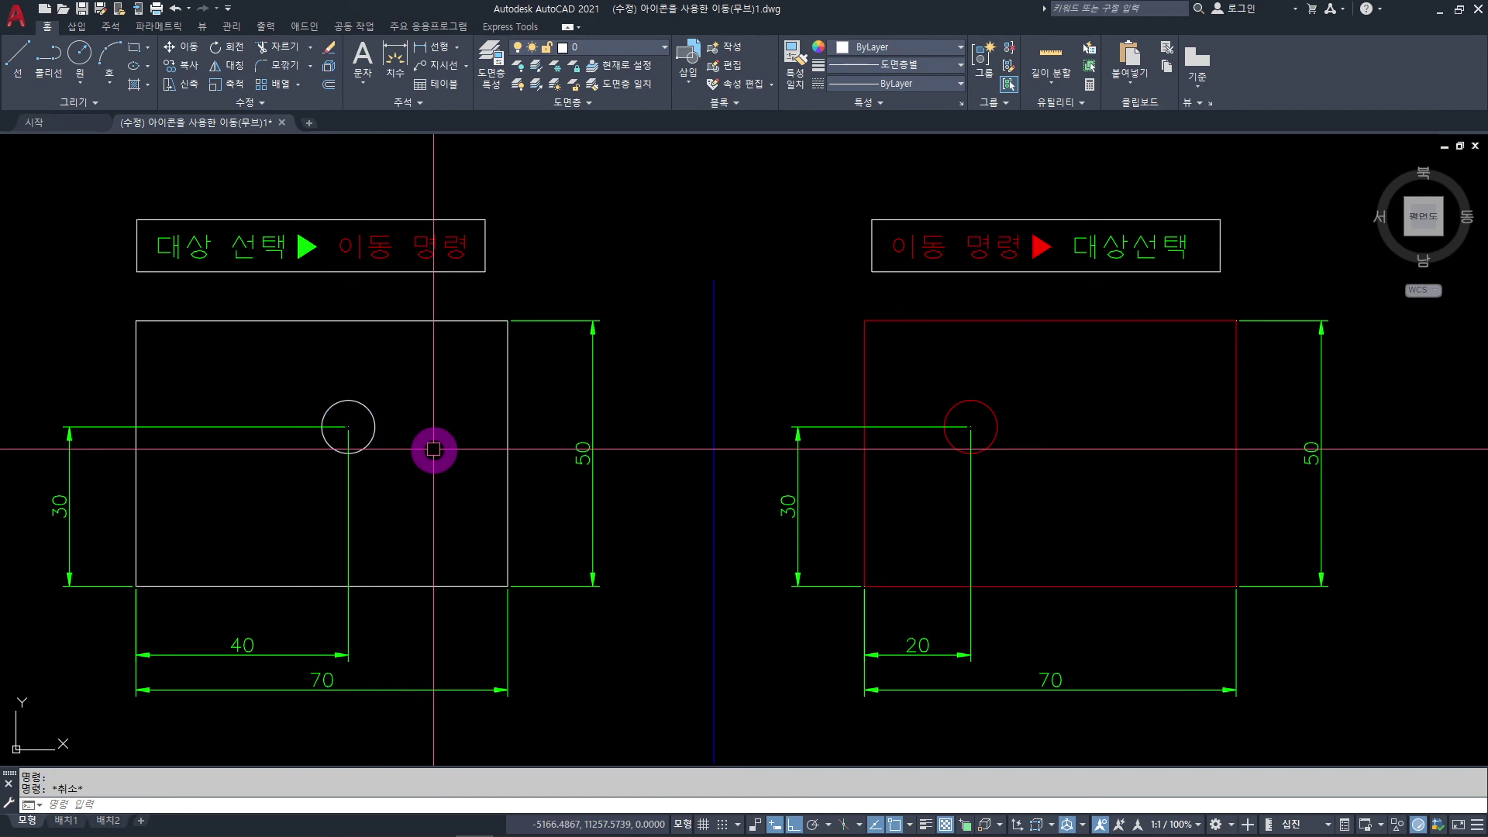